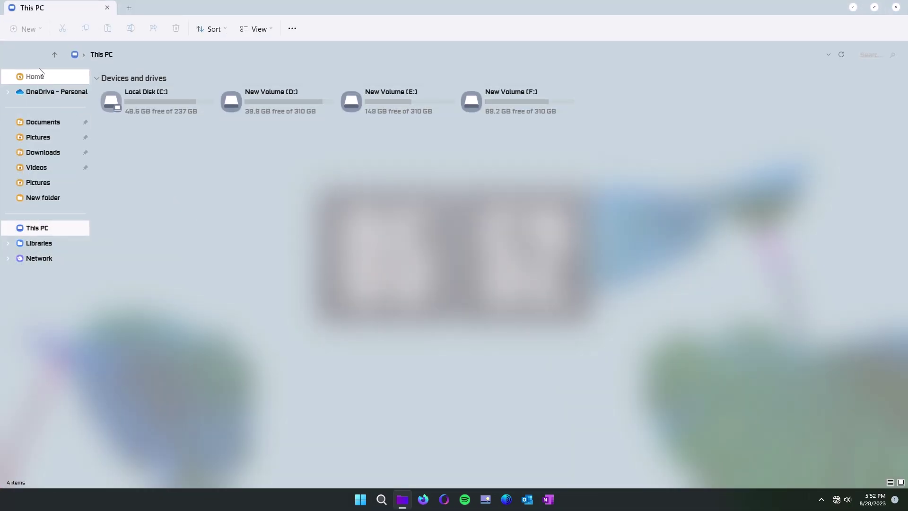
- Browse the Home, Documents and This PC locations in the themed File Explorer, restore the window to a smaller size and close it
click(37, 78)
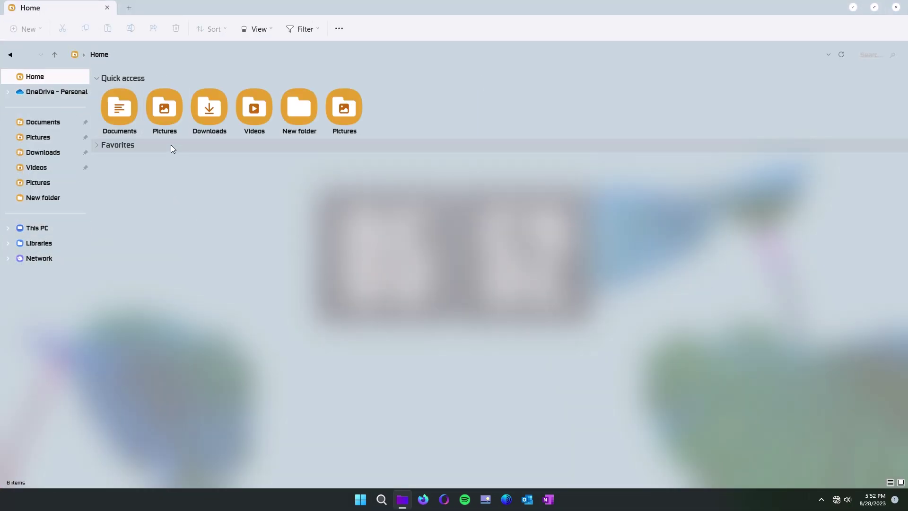
click(56, 123)
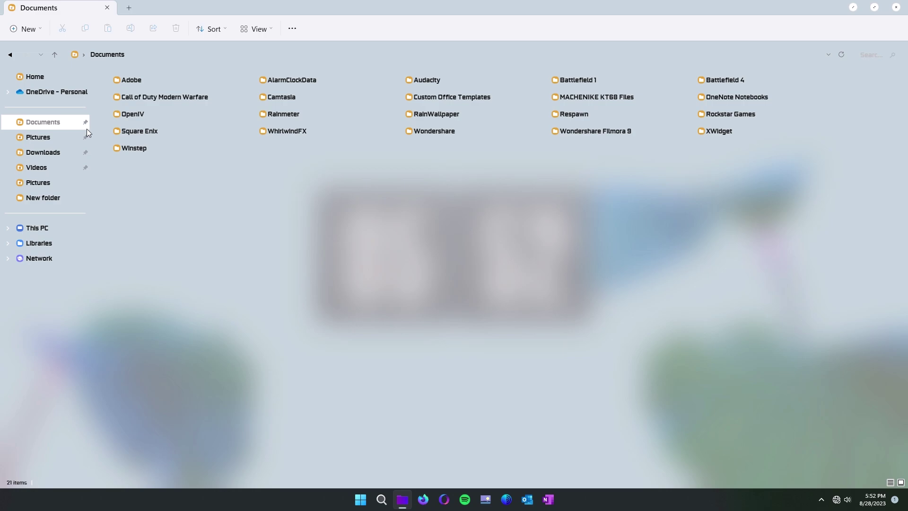
click(47, 228)
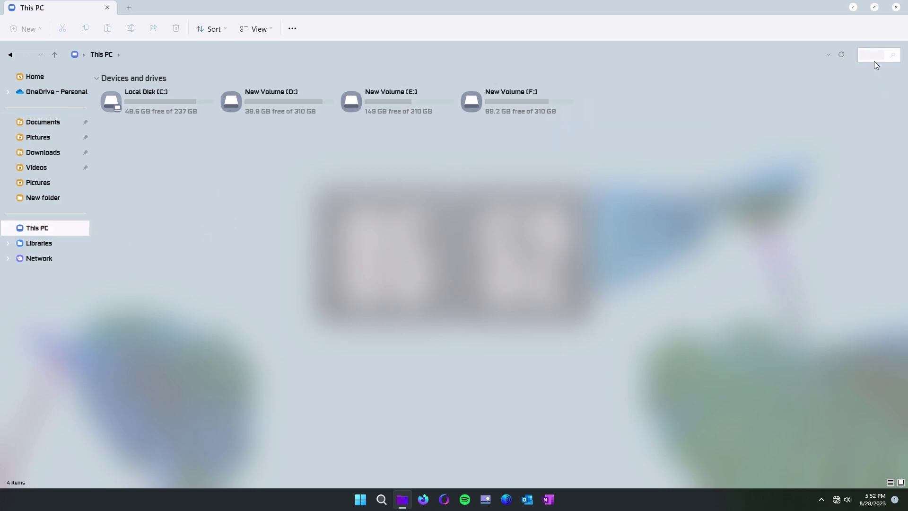
click(873, 9)
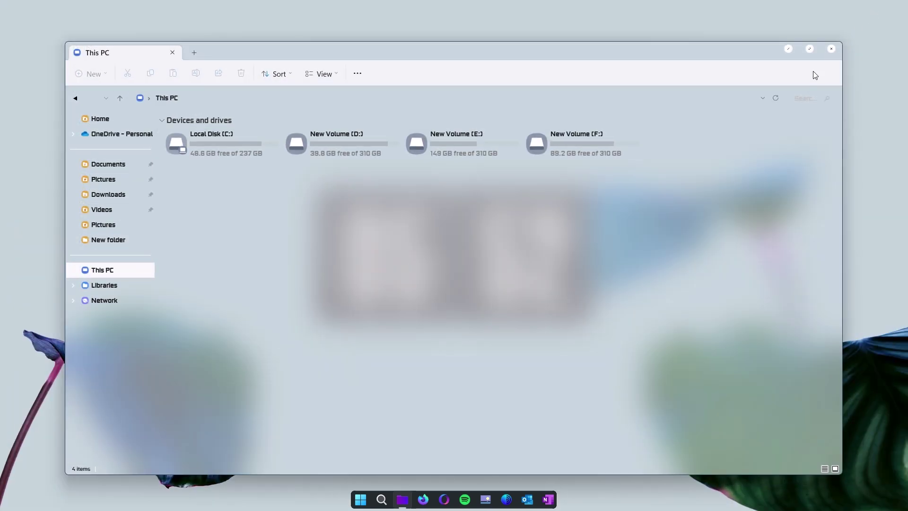
click(831, 49)
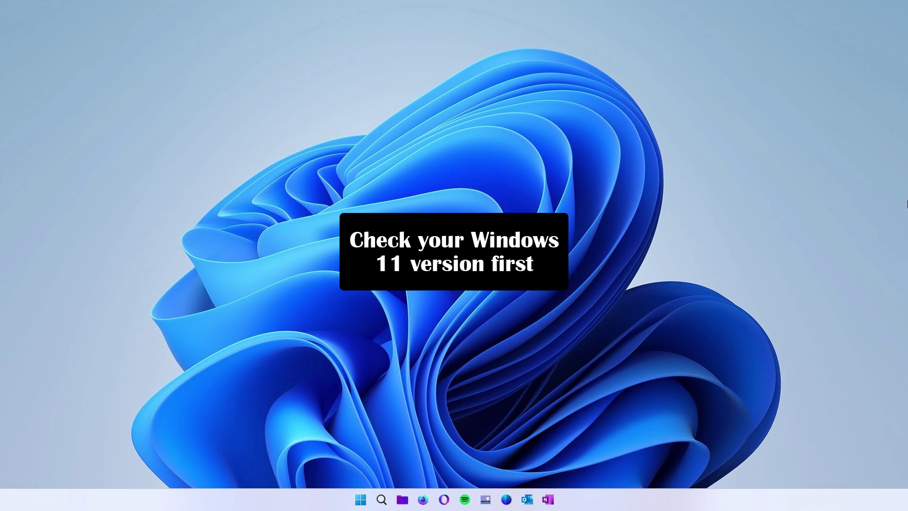
- Check the installed Windows 11 version by running winver from the Run dialog, and close the version information
click(382, 499)
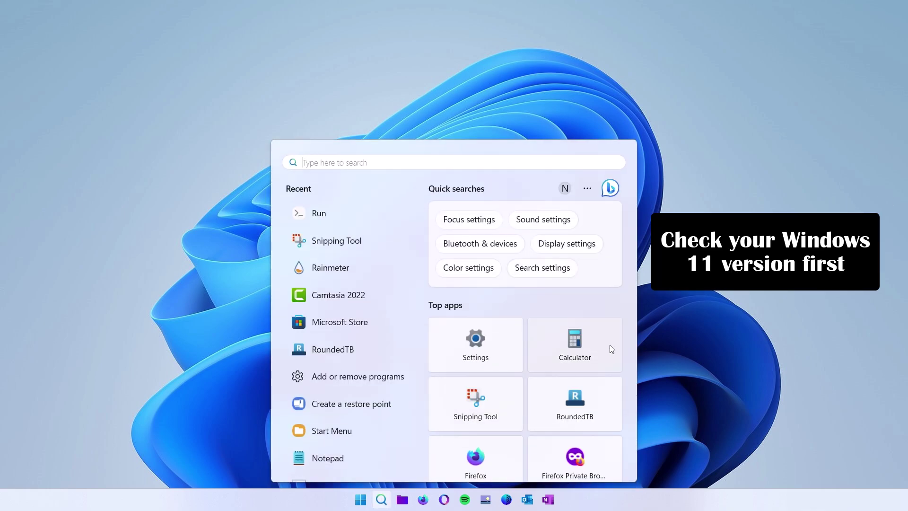
text(run)
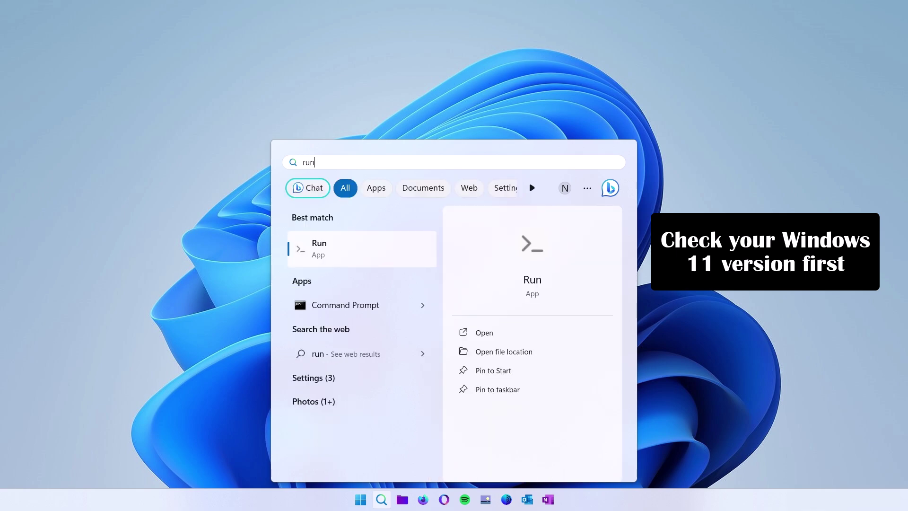
click(334, 249)
text(w)
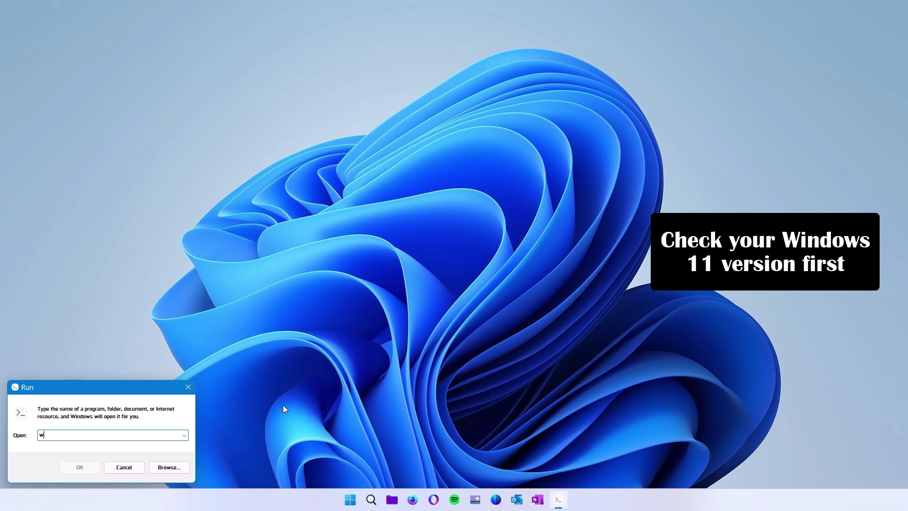
text(inver)
click(86, 465)
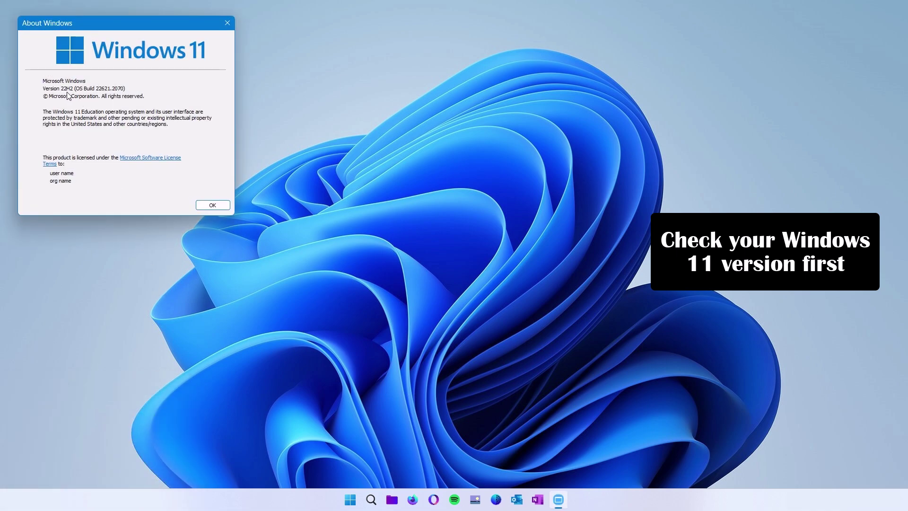
click(213, 206)
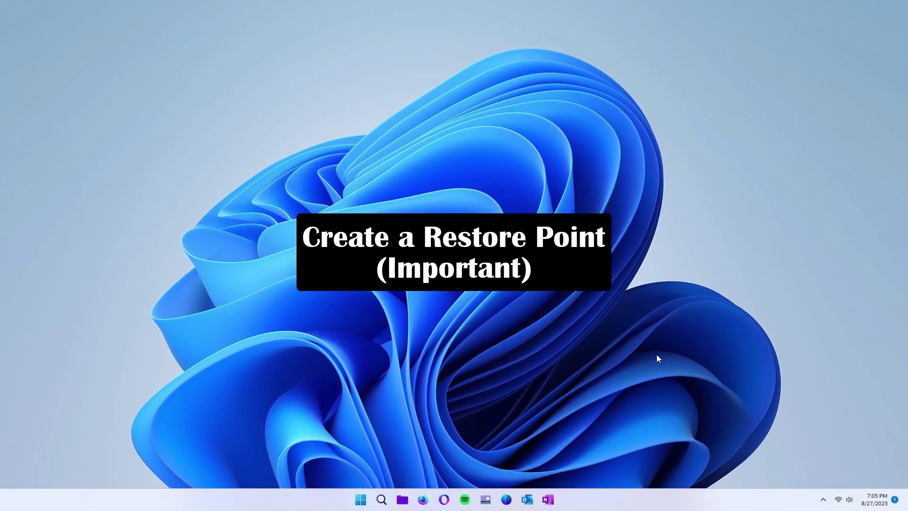
- Turn on system protection for Local Disk (C:) in the System Properties restore settings
click(384, 505)
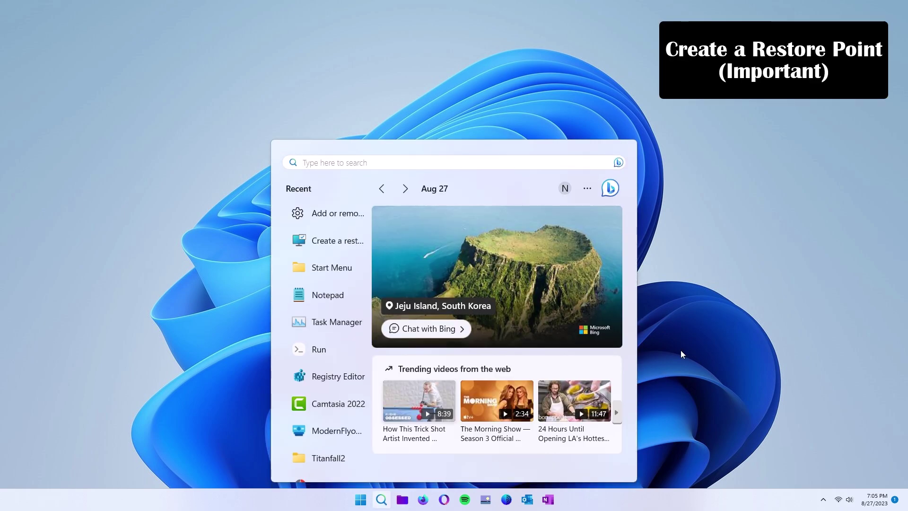
text(create)
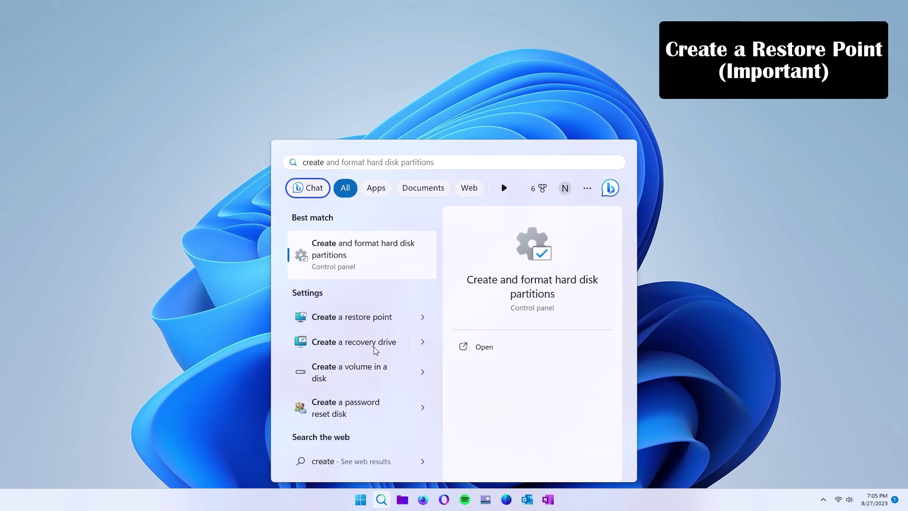
click(372, 318)
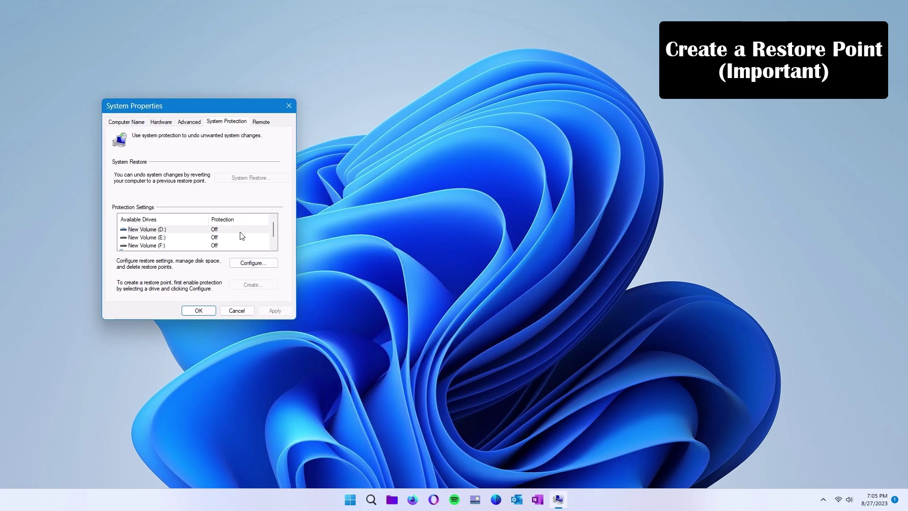
scroll(242, 236, down, 1)
click(219, 246)
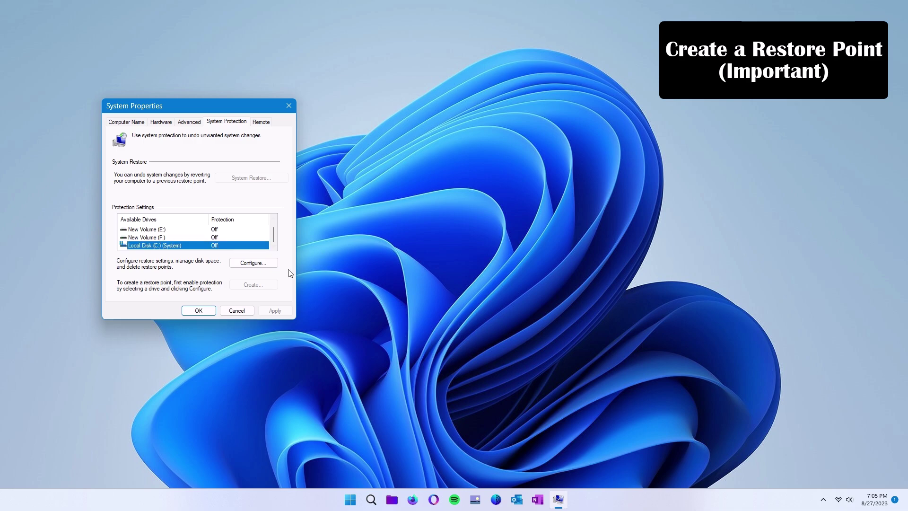
click(253, 263)
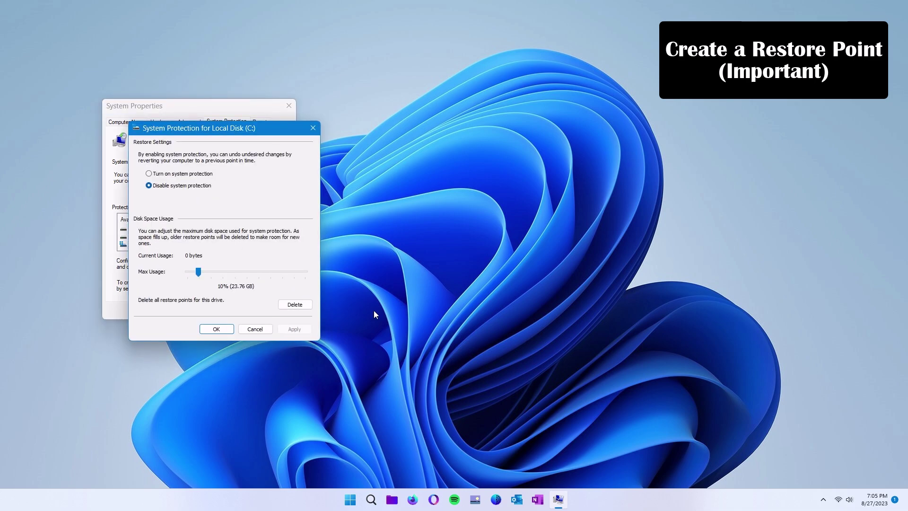
click(188, 174)
click(299, 330)
click(229, 328)
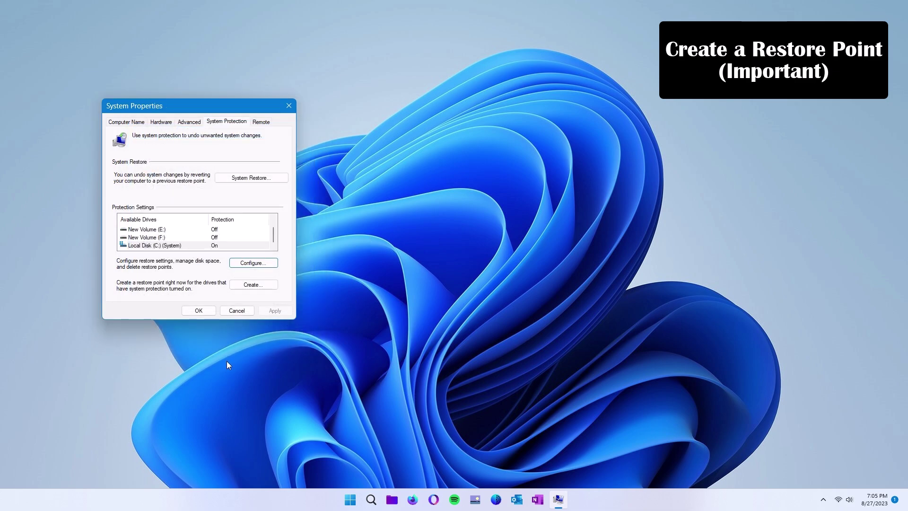
- Create a system restore point described as "New Backup" and close System Properties
click(252, 285)
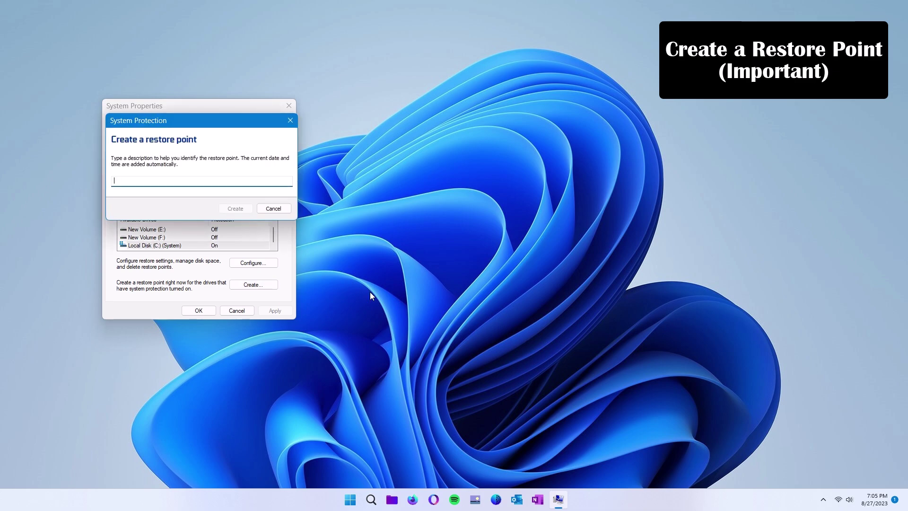
text(New Backup)
click(236, 208)
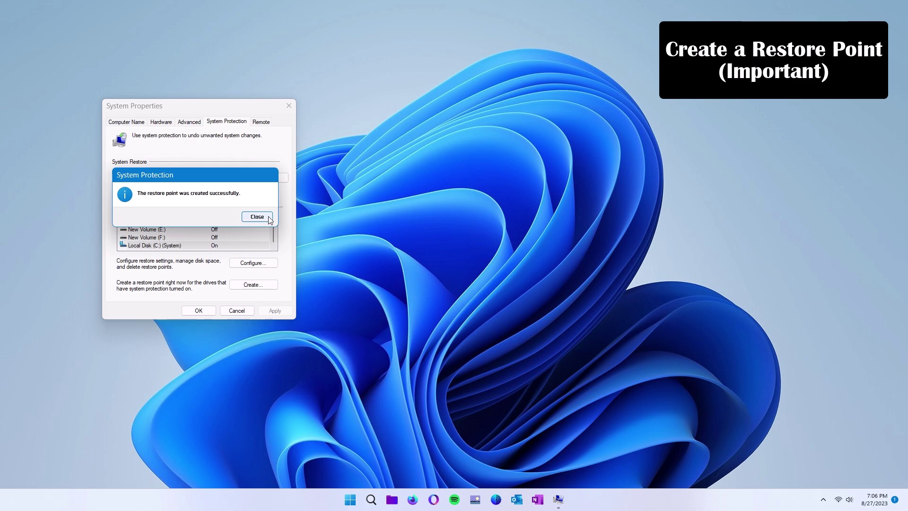
click(245, 214)
click(202, 311)
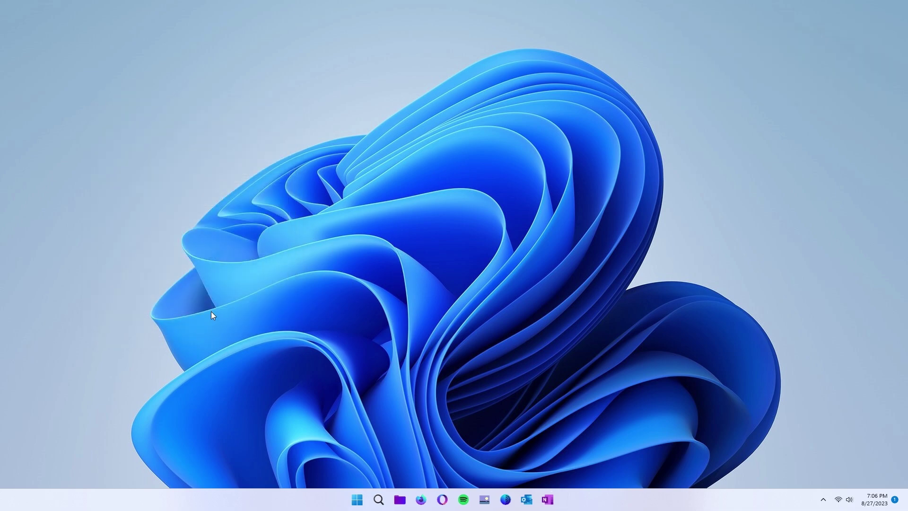
- Set File Explorer to open to This PC in Folder Options, apply the change and close the window
click(402, 500)
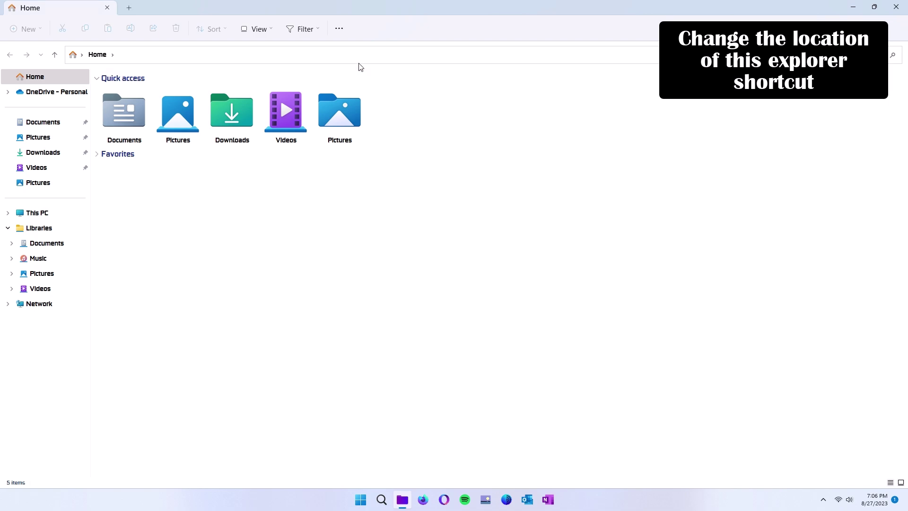
click(338, 29)
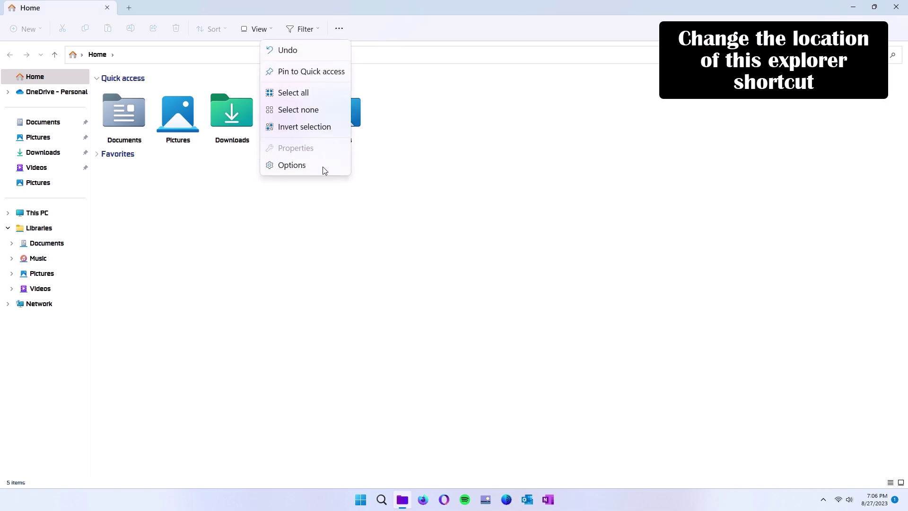
click(303, 166)
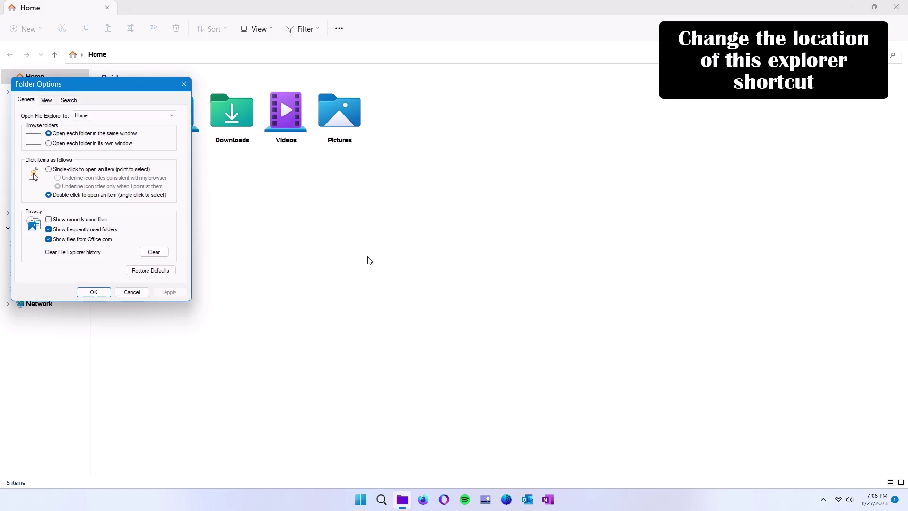
drag(140, 93, 490, 104)
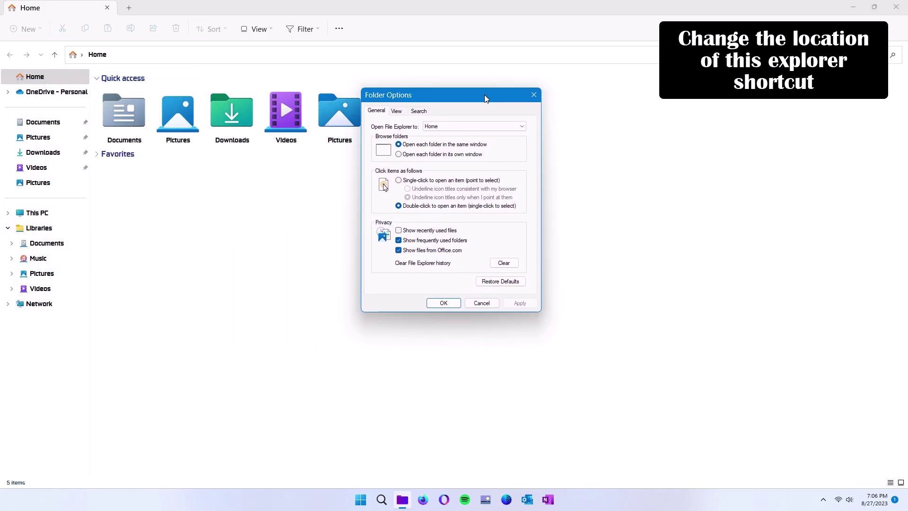
click(522, 126)
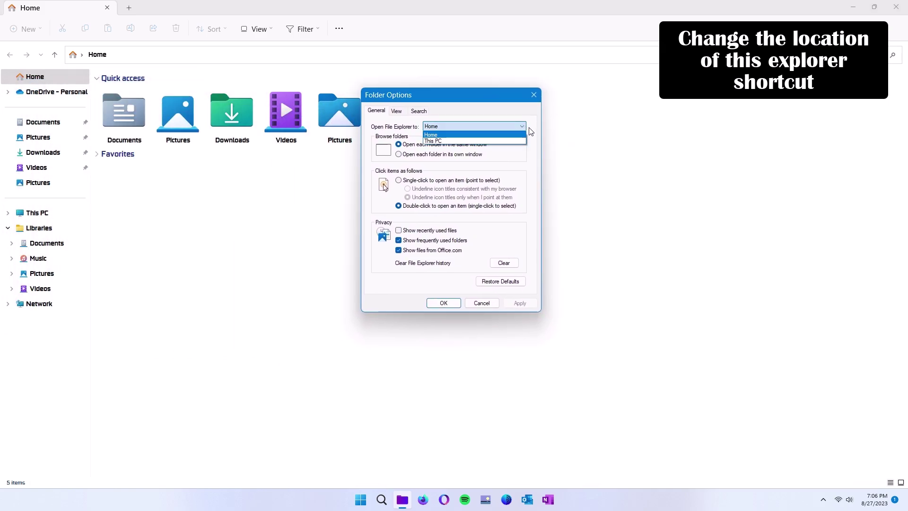
click(498, 142)
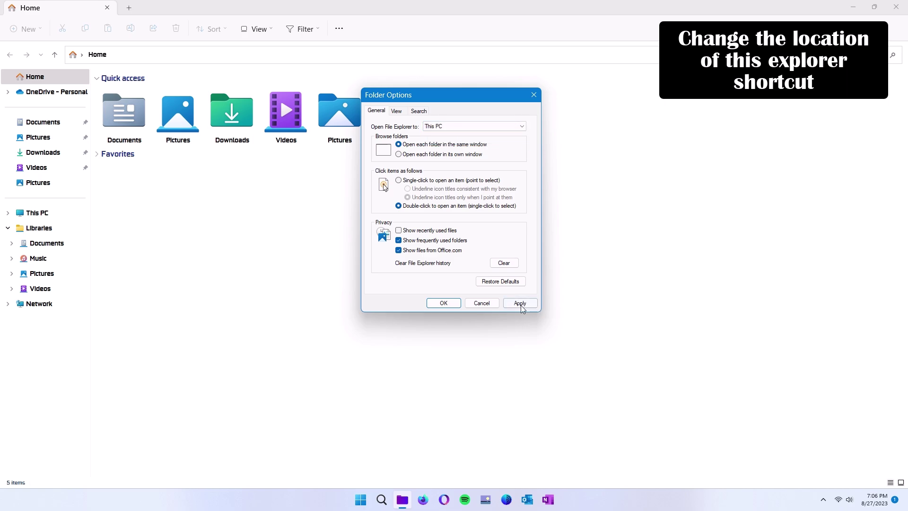
click(520, 304)
click(442, 304)
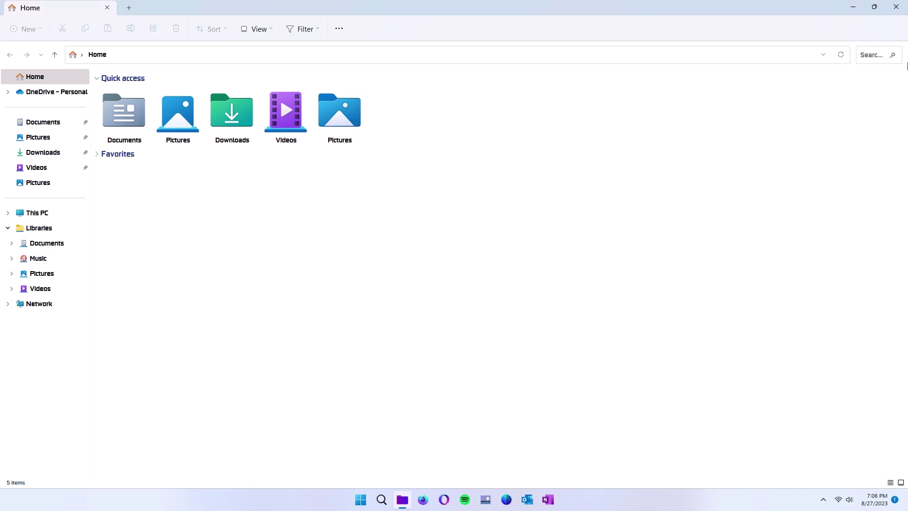
click(902, 5)
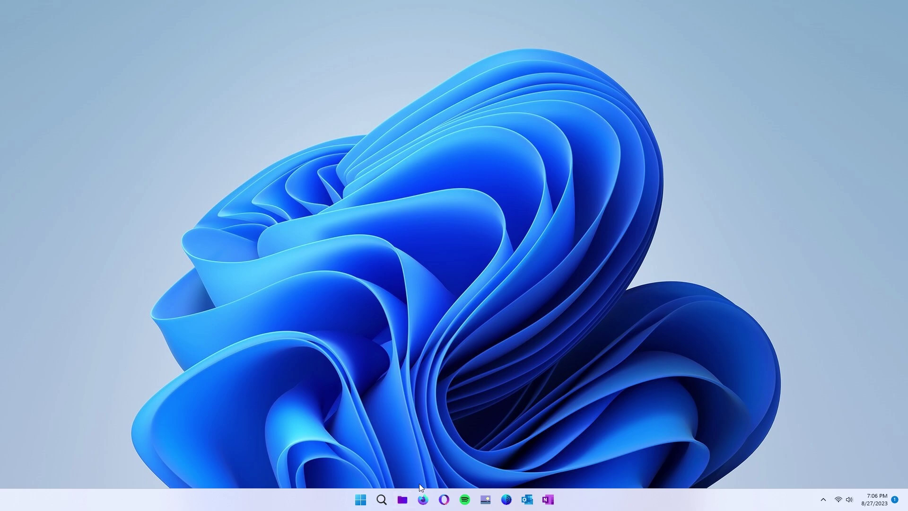
- Reopen File Explorer and examine today's theme folders and installers in the Downloads folder
click(403, 499)
click(901, 6)
click(402, 500)
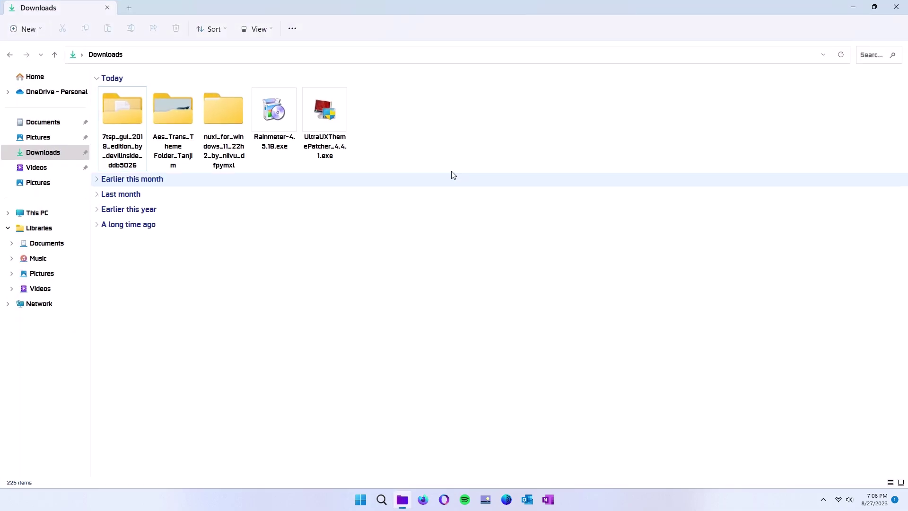
drag(429, 117, 117, 100)
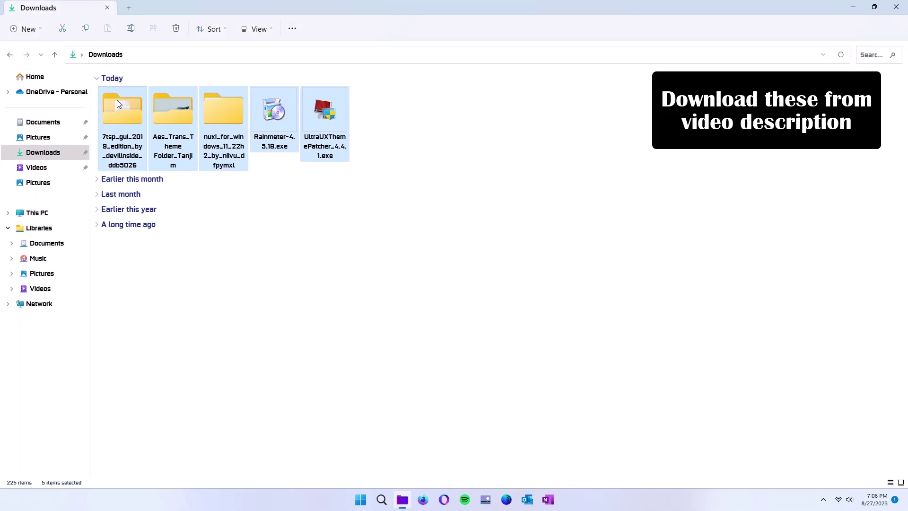
click(407, 334)
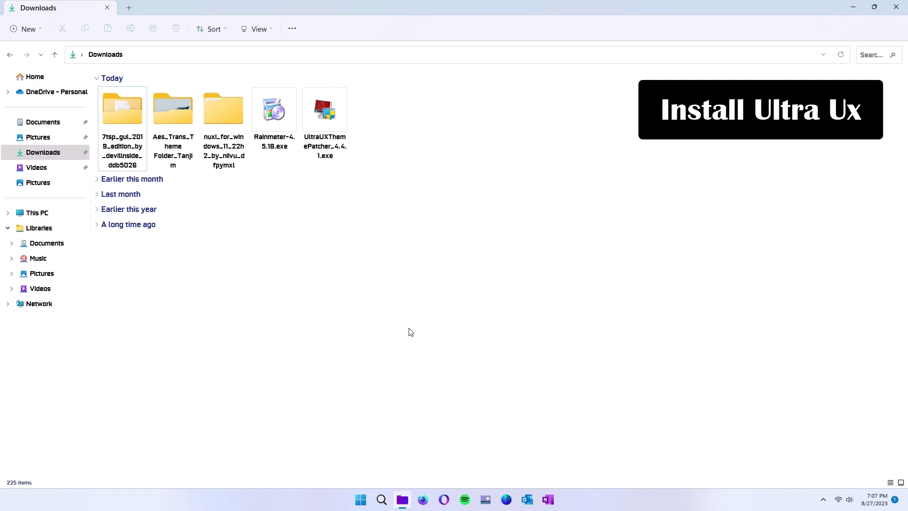
- Launch UltraUXThemePatcher_4.4.1.exe from Downloads, allow it to make changes to the device, and close the folder window
double_click(334, 107)
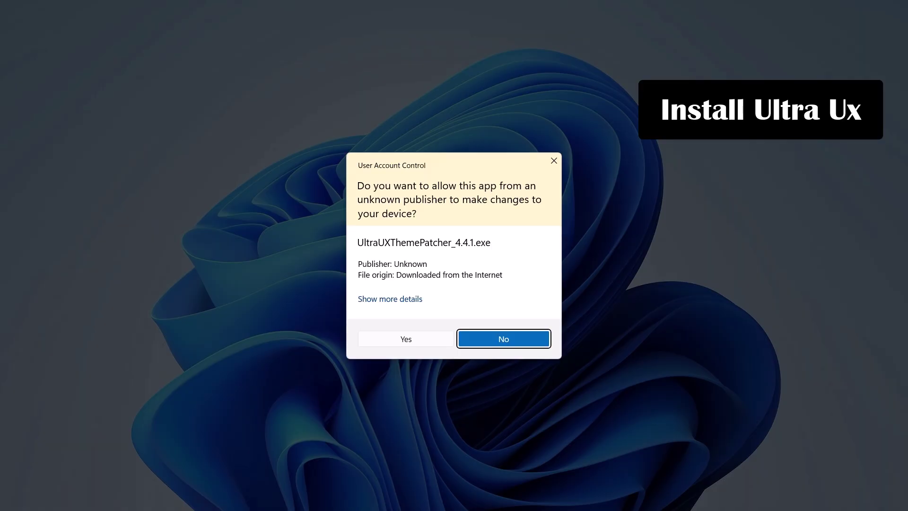
click(406, 339)
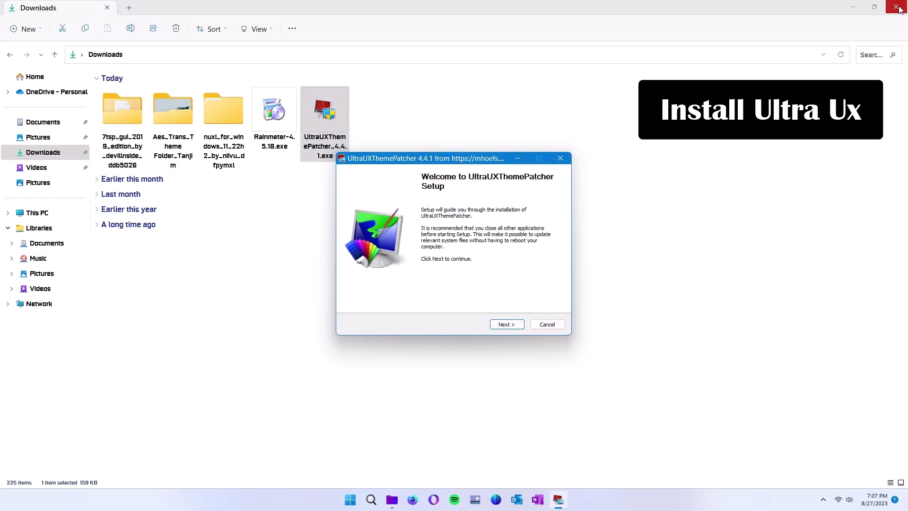
click(897, 7)
- Accept the UltraUXThemePatcher license agreement and run the installation through to the final setup page
click(515, 326)
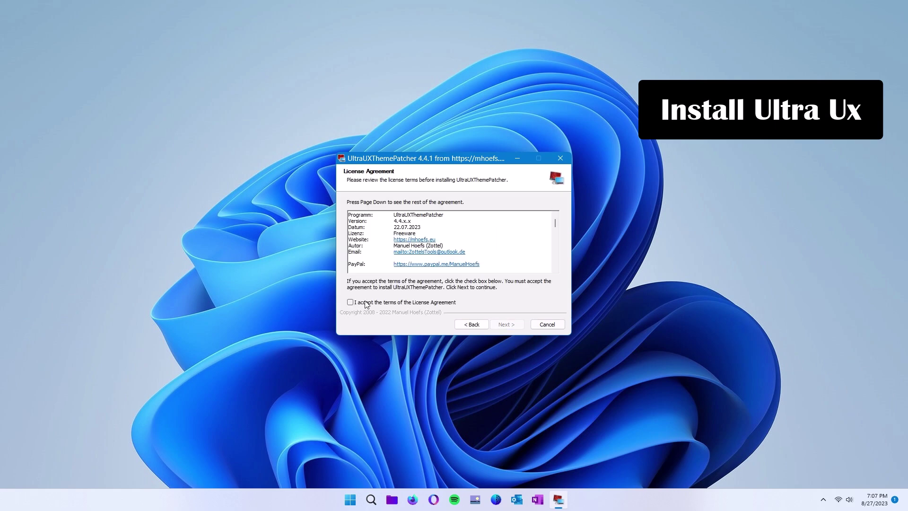
click(350, 303)
click(506, 324)
click(506, 324)
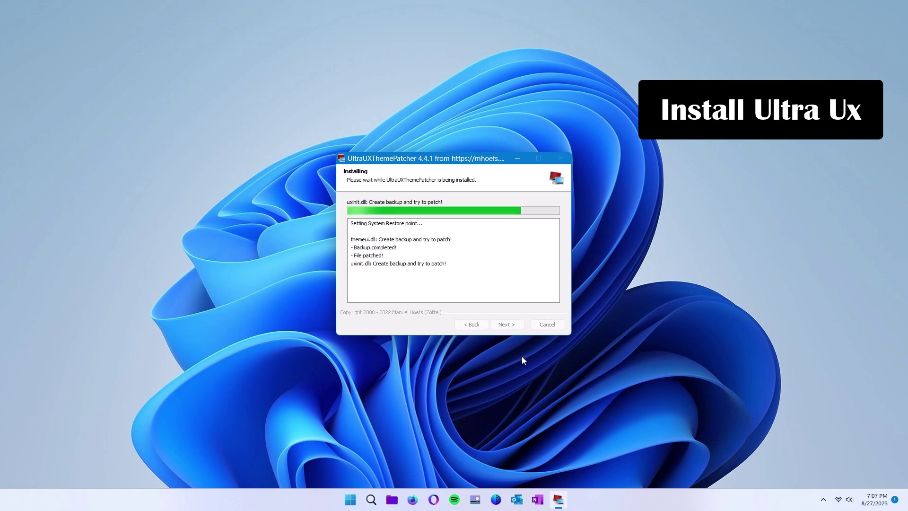
key(Return)
key(Return)
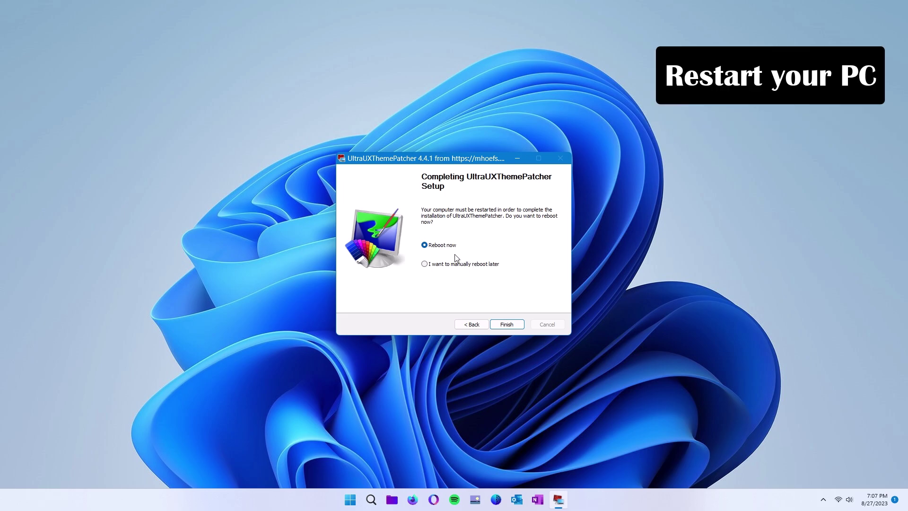
- Complete the UltraUXThemePatcher setup by rebooting the computer now
click(507, 325)
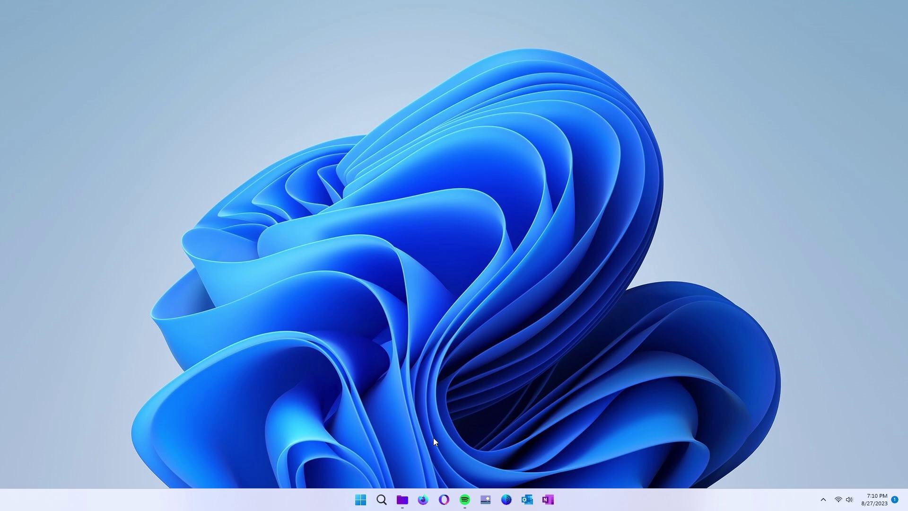
- Copy all theme files and the NU-XI folder from the Windows 11 22H2 Themes folder of the NU-XI download in Downloads
click(402, 499)
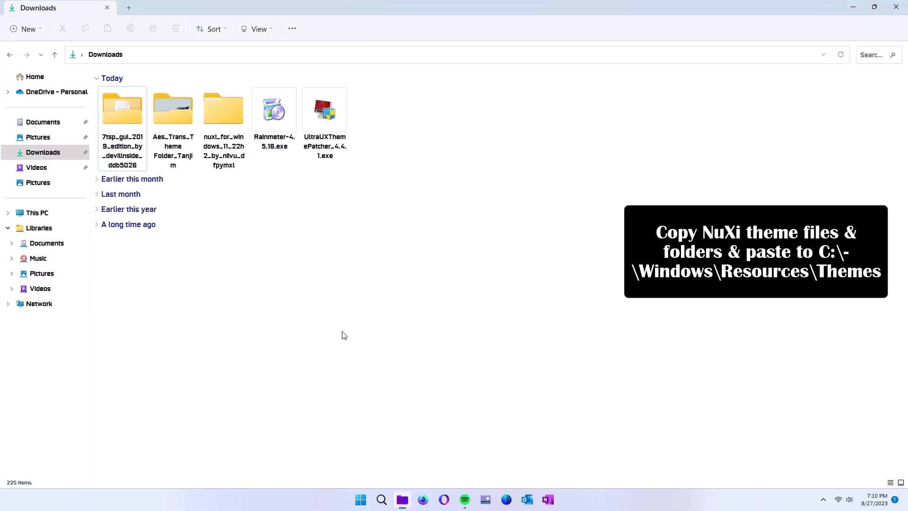
double_click(226, 116)
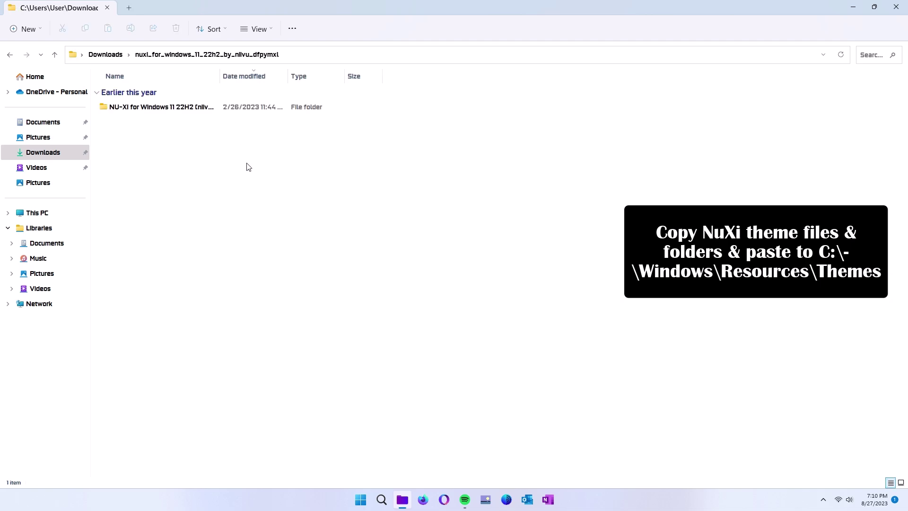
double_click(178, 113)
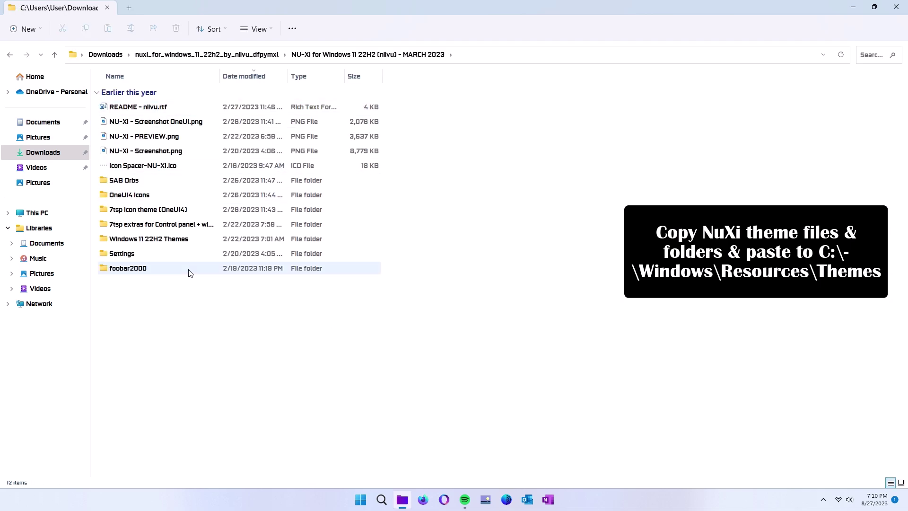
click(175, 240)
double_click(174, 241)
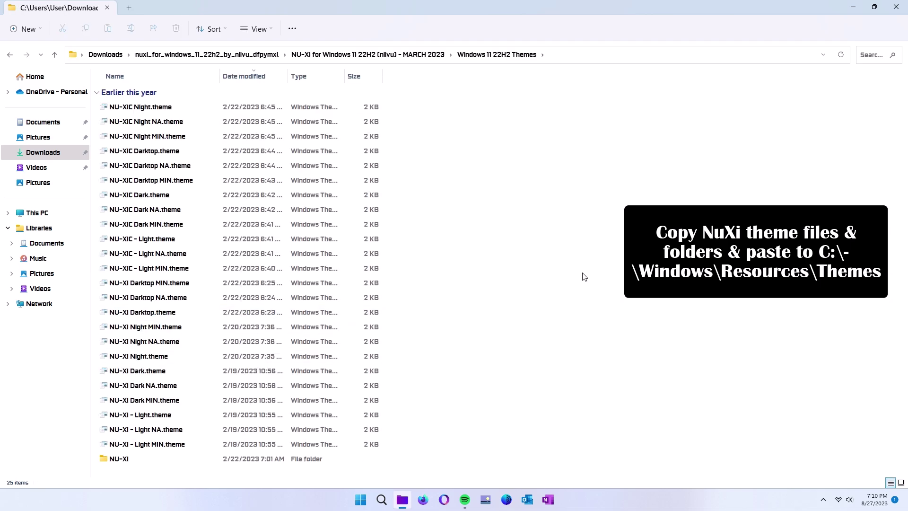
key(ctrl+a)
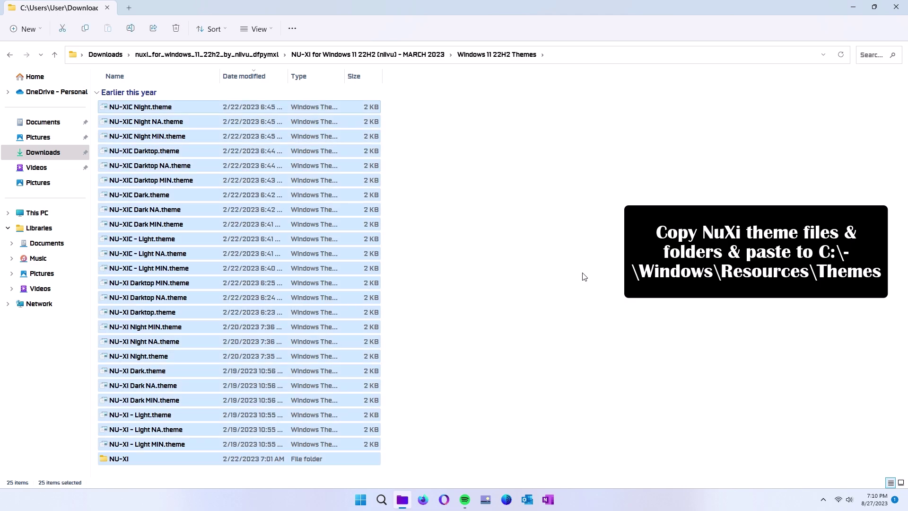
right_click(358, 107)
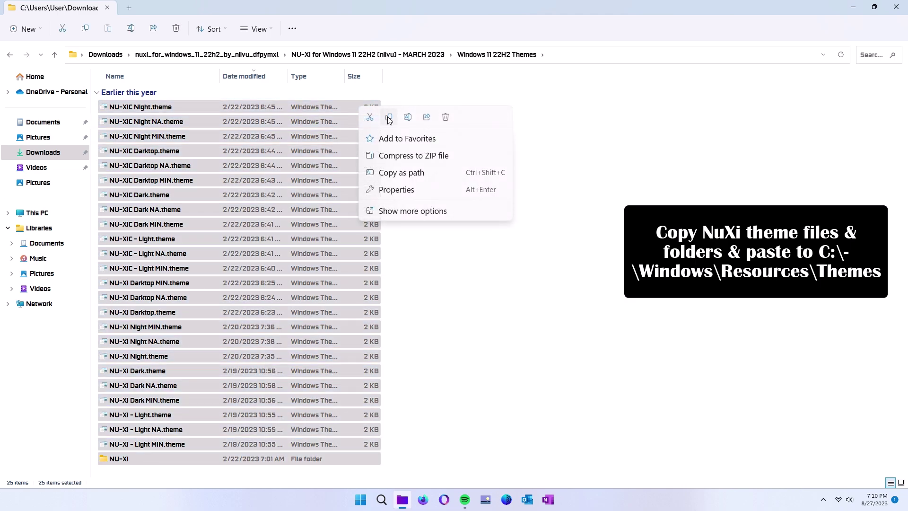
click(386, 117)
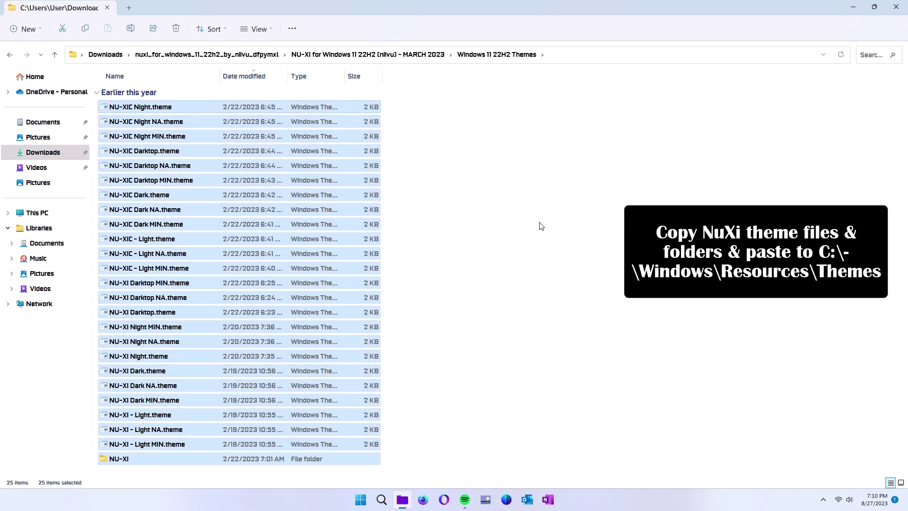
- Paste the copied themes into C:\Windows\Resources\Themes, granting administrator permission for all current items, and close the folder window
click(46, 213)
double_click(163, 99)
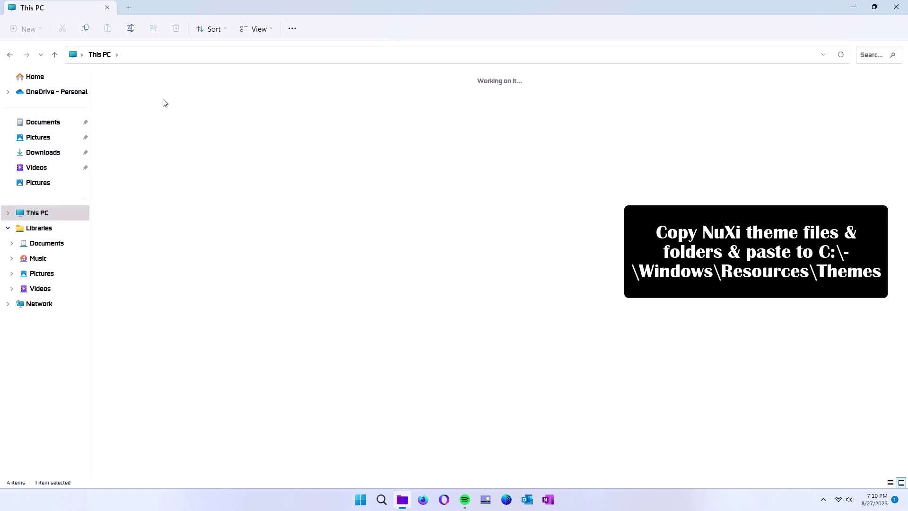
double_click(675, 94)
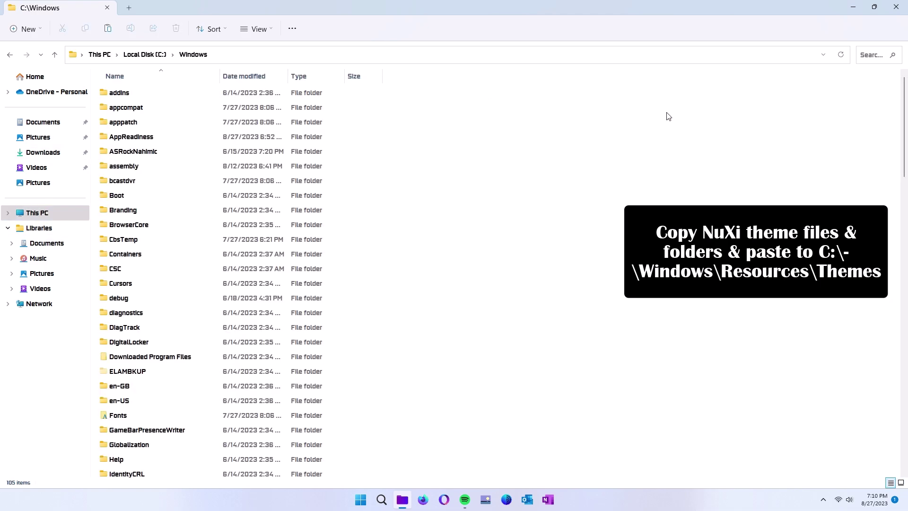
scroll(366, 406, down, 4)
scroll(392, 405, down, 6)
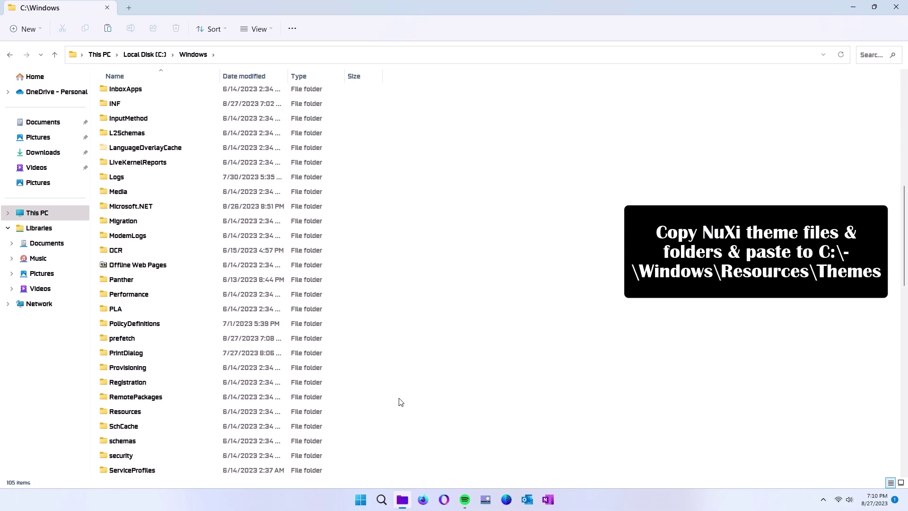
double_click(146, 412)
double_click(126, 109)
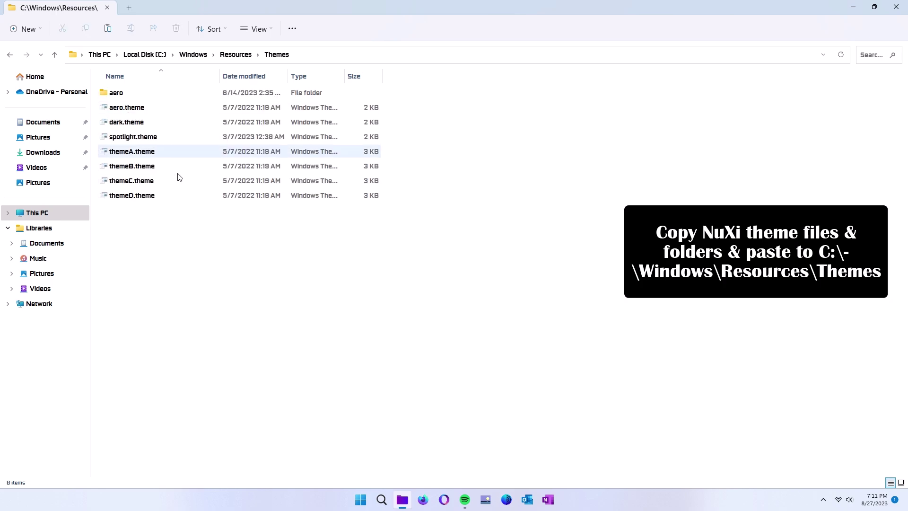
right_click(531, 251)
click(541, 258)
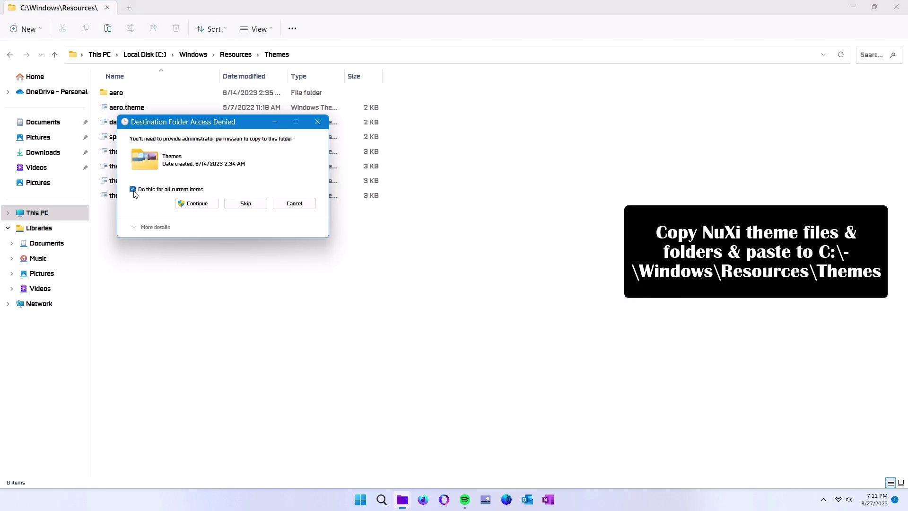
click(133, 190)
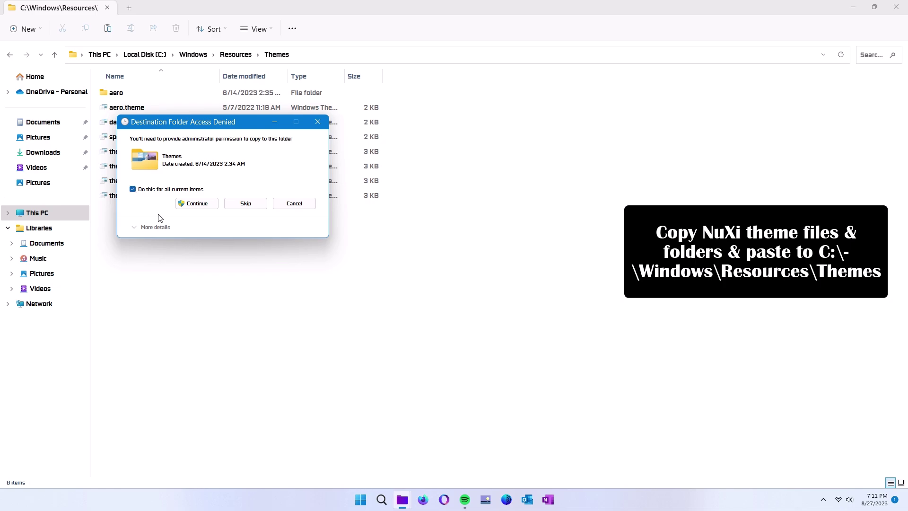
click(195, 203)
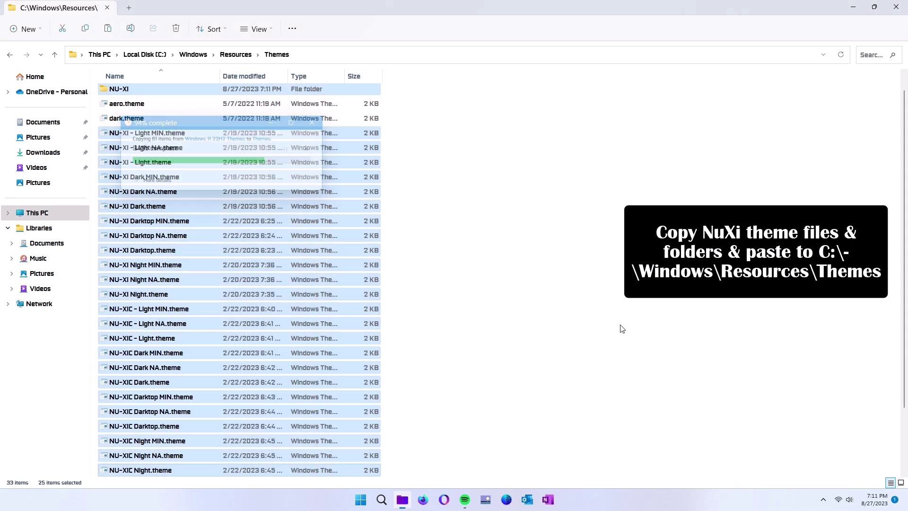
click(896, 7)
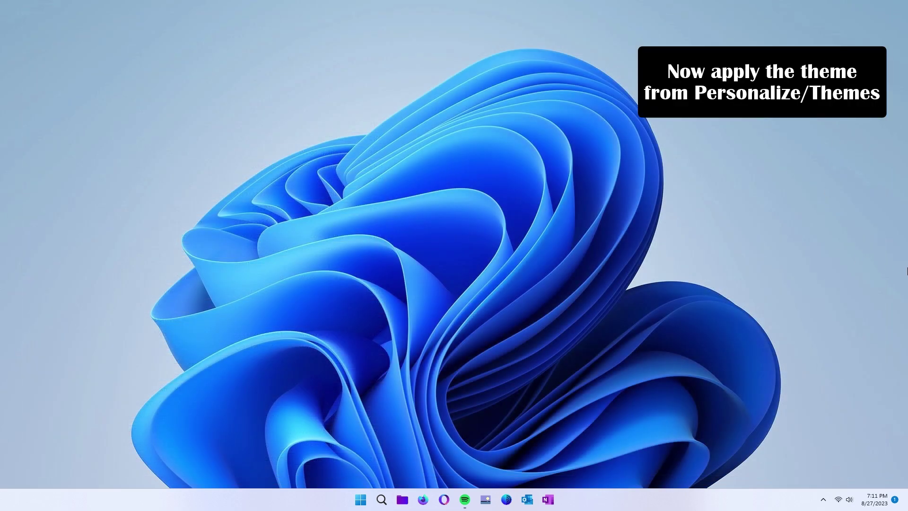
- Apply the light-coloured theme third in the fourth row of the Personalization Themes page and close Settings
right_click(650, 199)
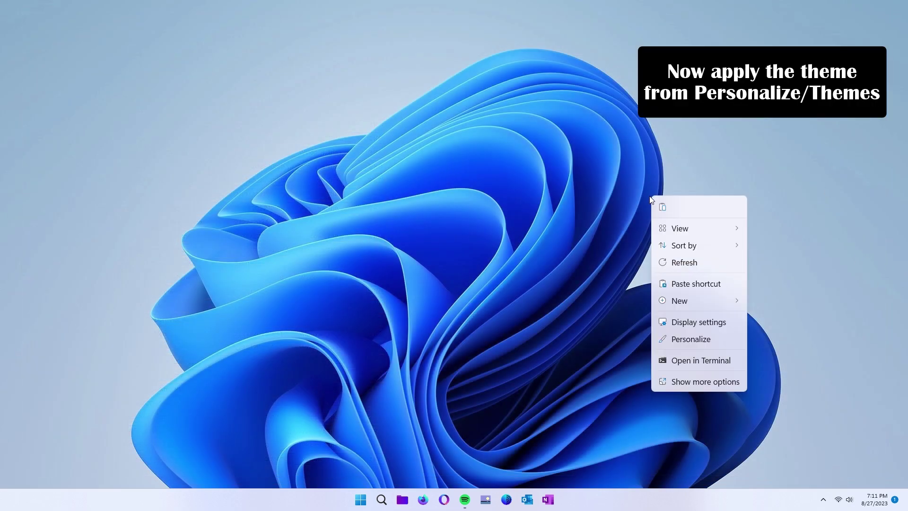
click(692, 339)
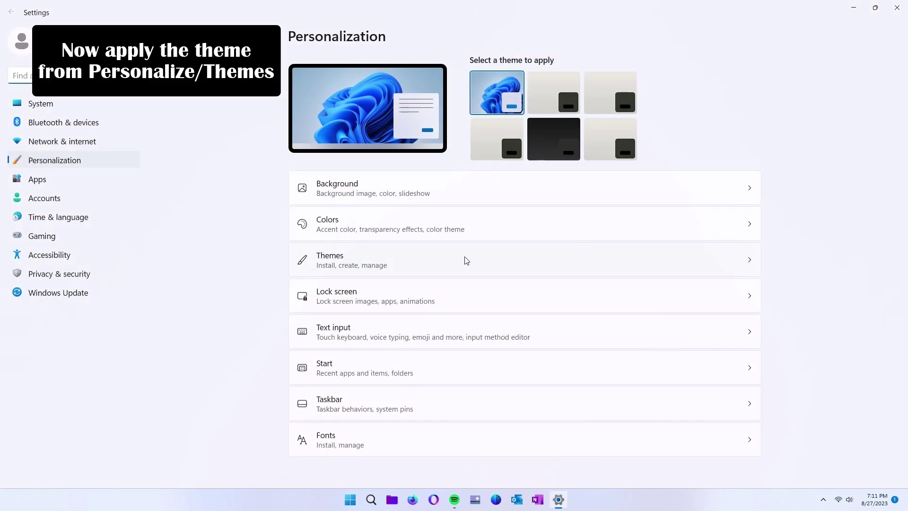
click(464, 260)
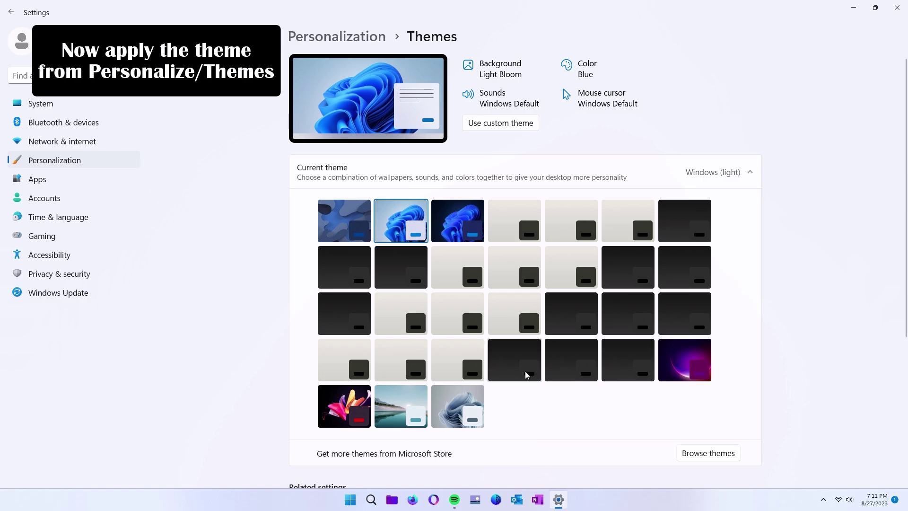
click(455, 359)
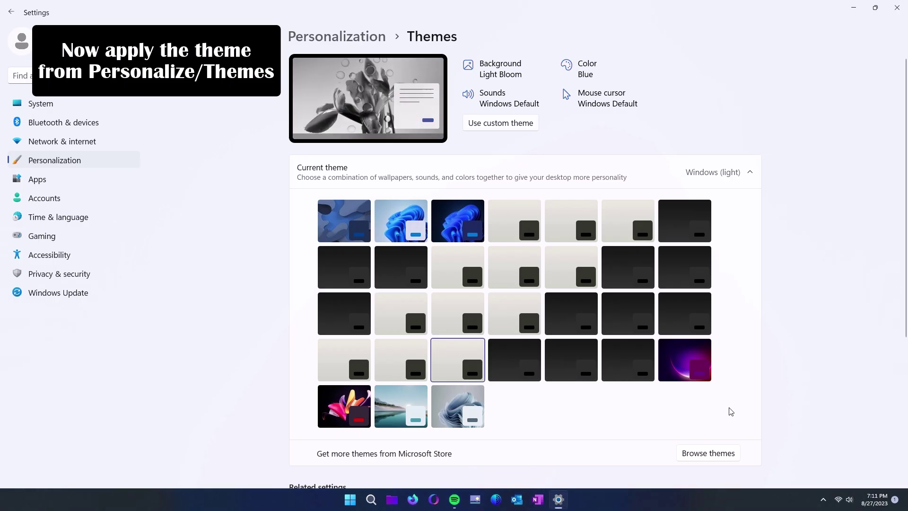
click(901, 7)
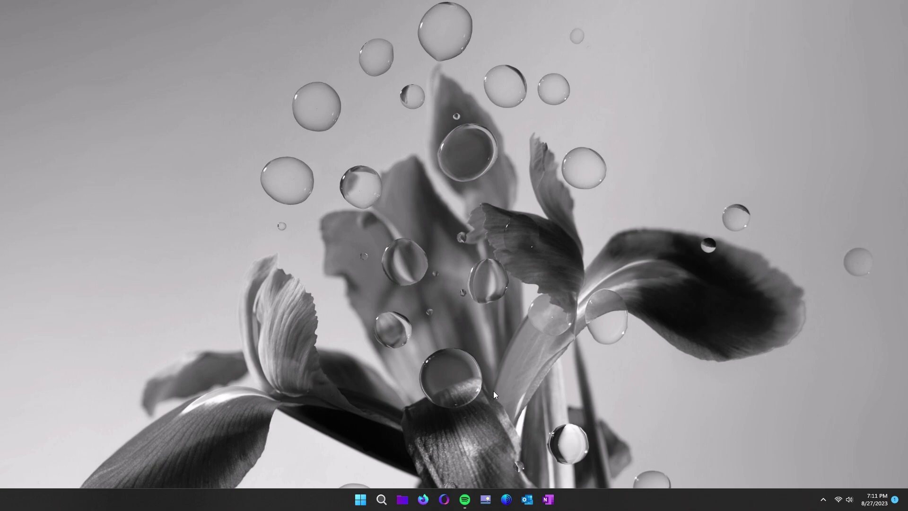
- Open the 7tsp Icon theme (OneUI4) folder inside the NU-XI for Windows 11 22H2 download in Downloads
click(402, 500)
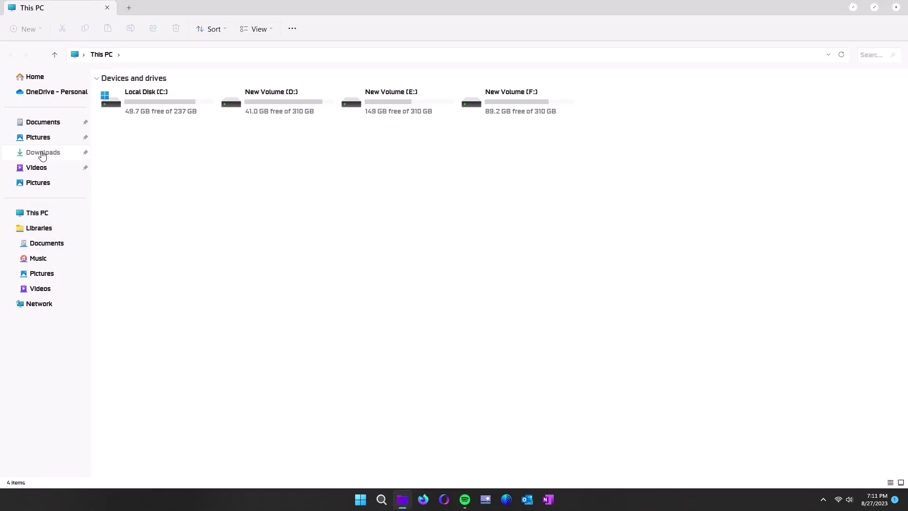
click(43, 154)
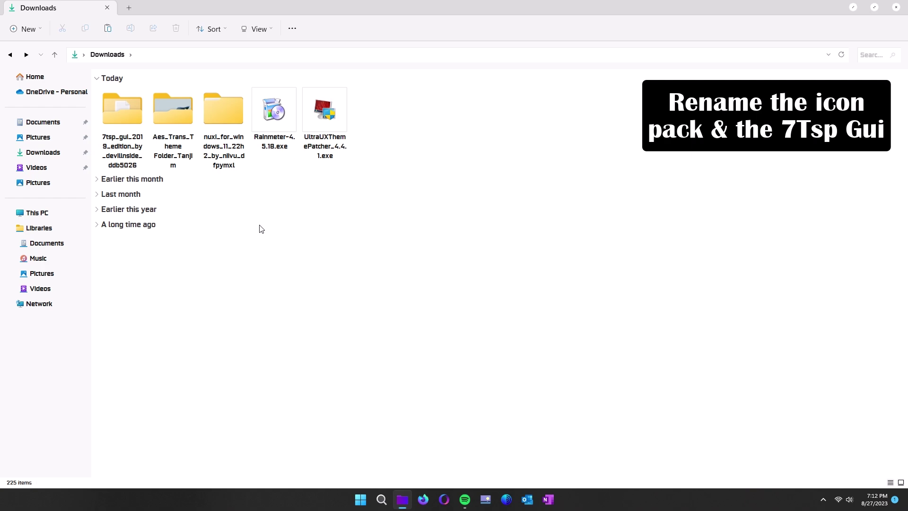
double_click(223, 124)
click(162, 108)
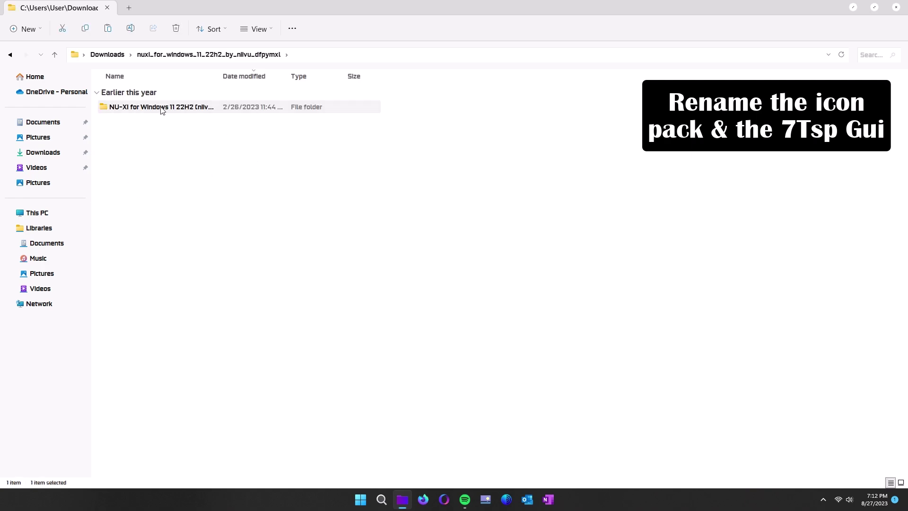
double_click(162, 108)
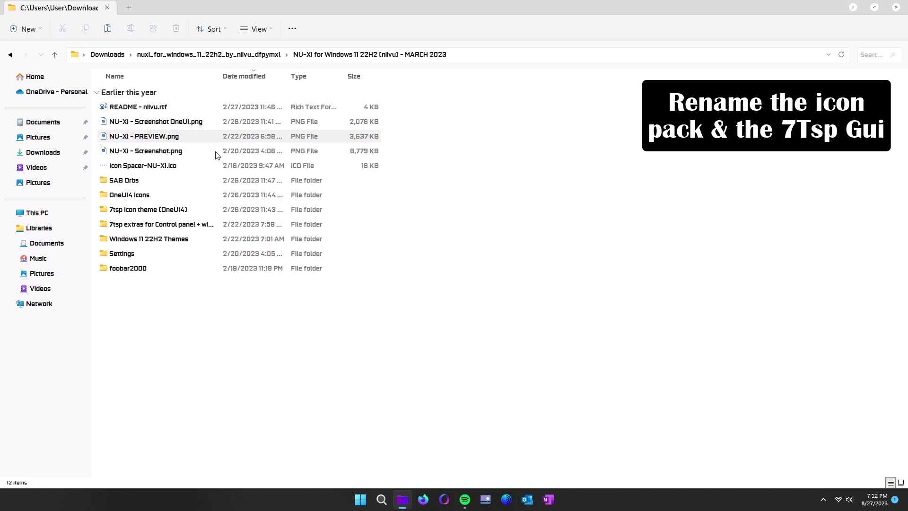
double_click(164, 209)
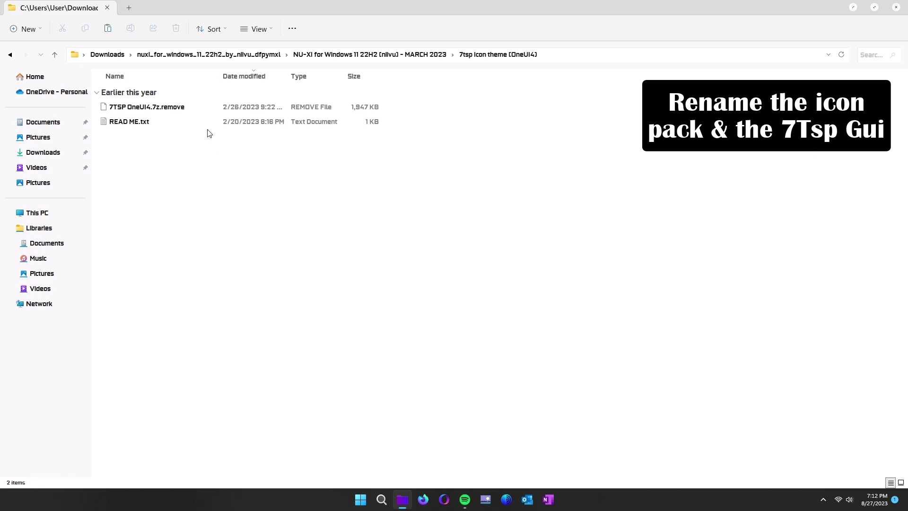
- Rename the icon pack 7TSP OneUI4.7z.remove as 7TSP OneUI4.7z and accept the extension change
right_click(187, 109)
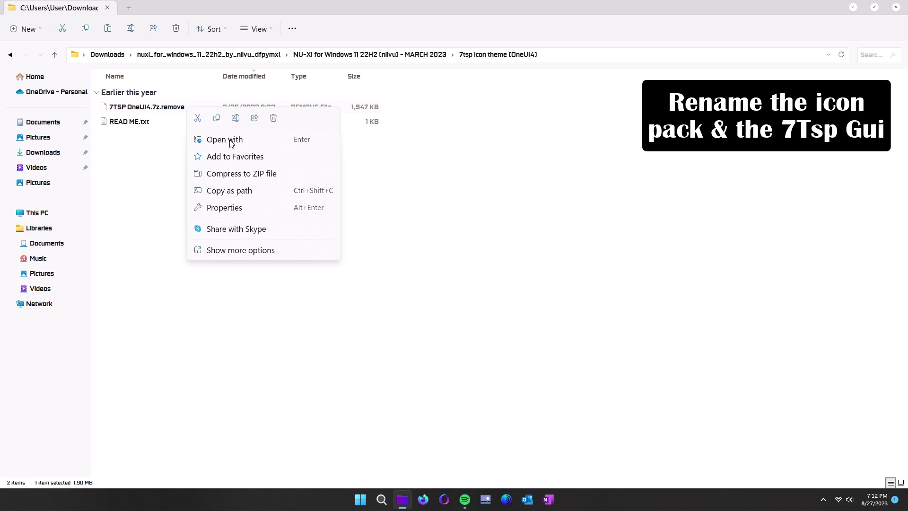
click(236, 118)
click(188, 108)
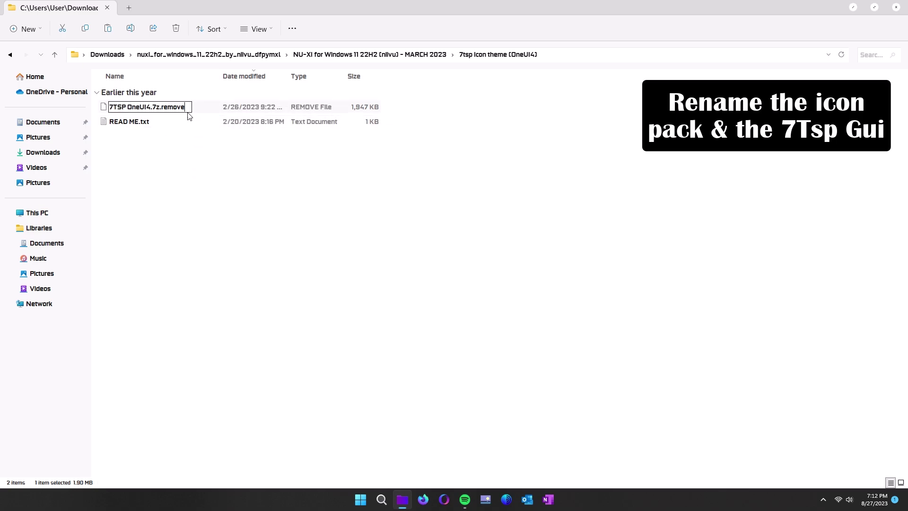
key(BackSpace)
key(BackSpace)
key(BackSpace)
key(BackSpace)
key(BackSpace)
key(BackSpace)
key(Return)
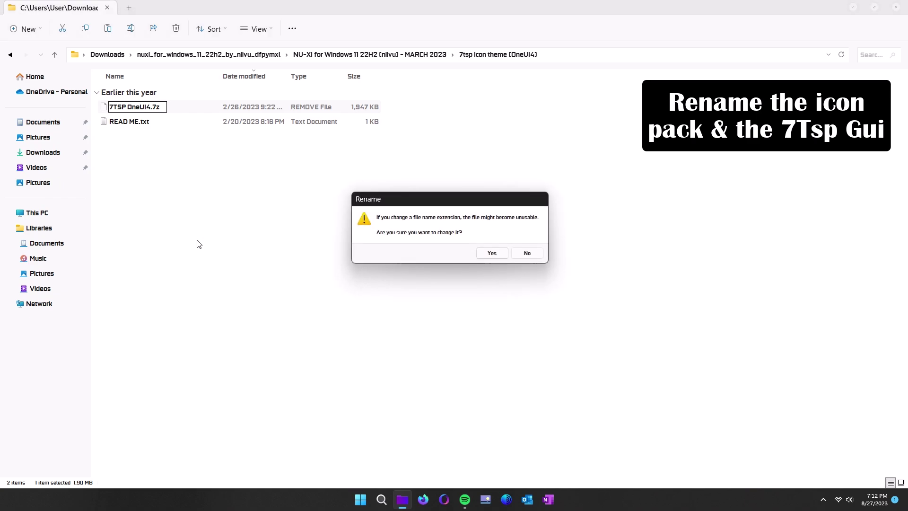
click(492, 253)
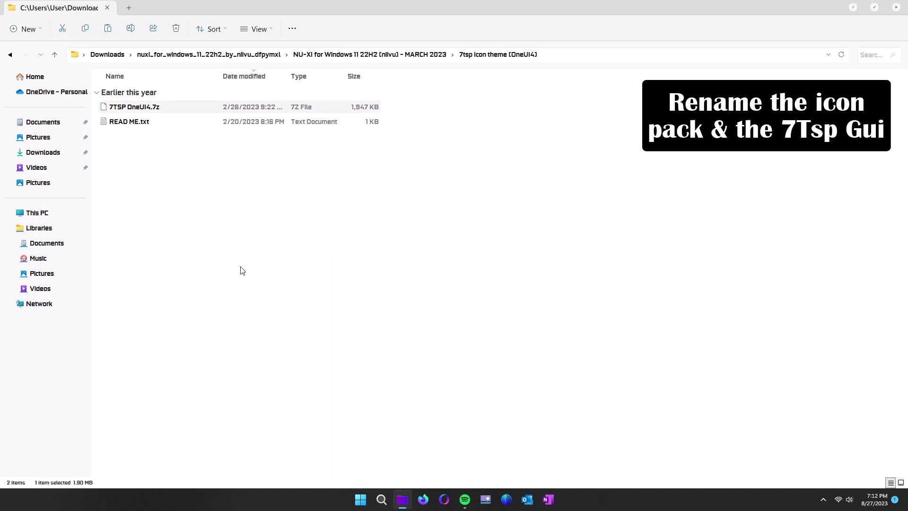
- Rename 7tsp GUI v0.6(2019).ee in the 7tsp_gui_2019_edition download folder as 7tsp GUI v0.6(2019).exe and accept the extension change
click(51, 155)
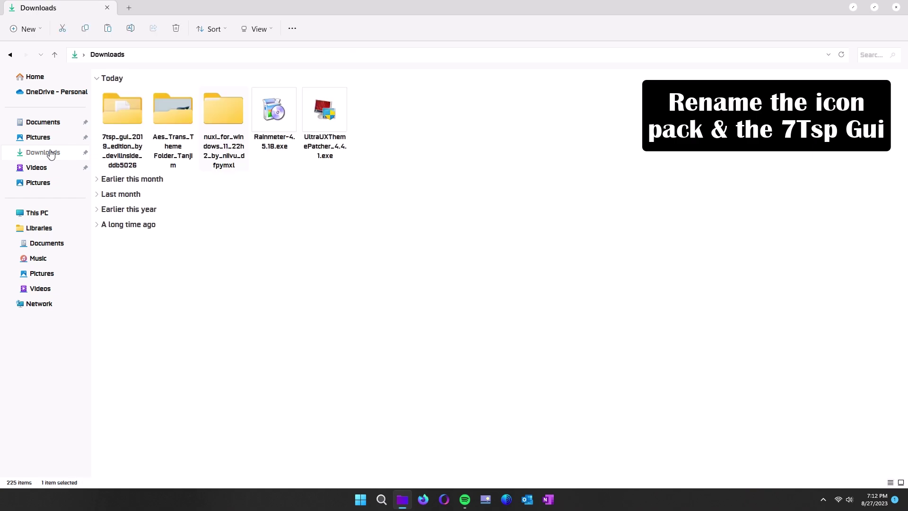
double_click(119, 123)
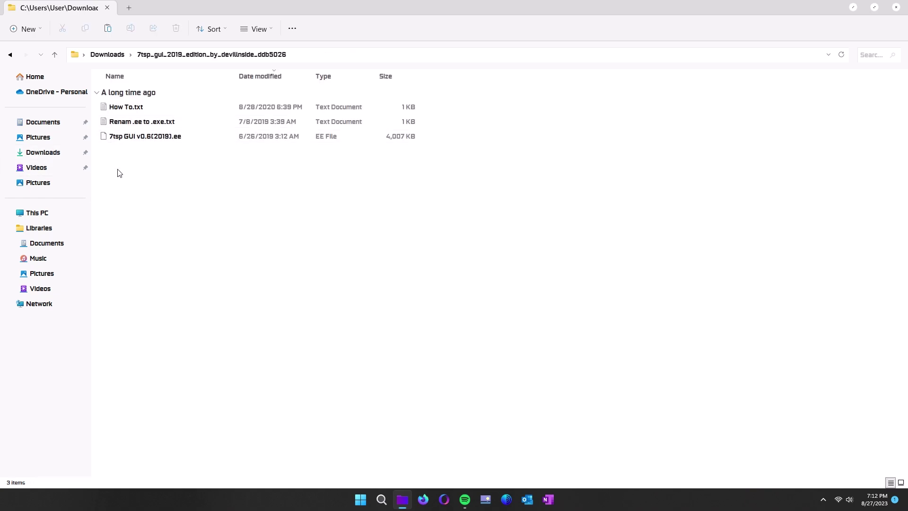
right_click(180, 141)
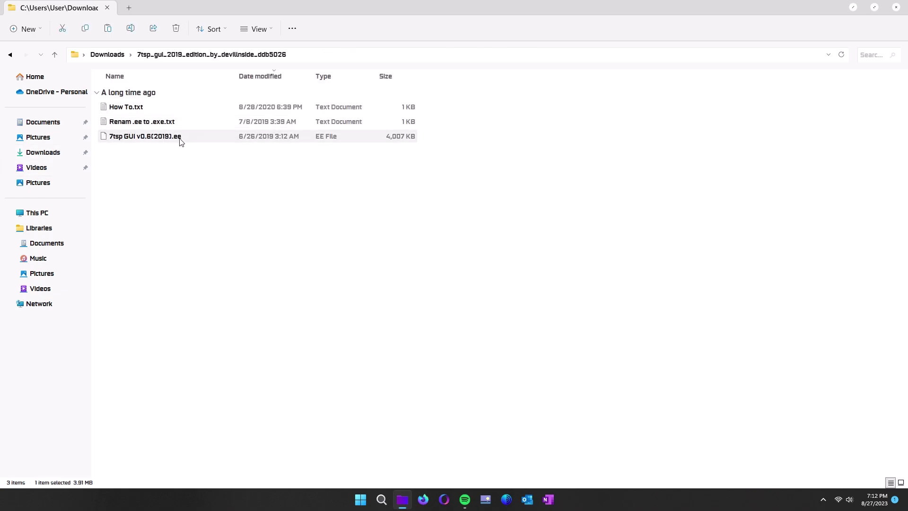
click(230, 151)
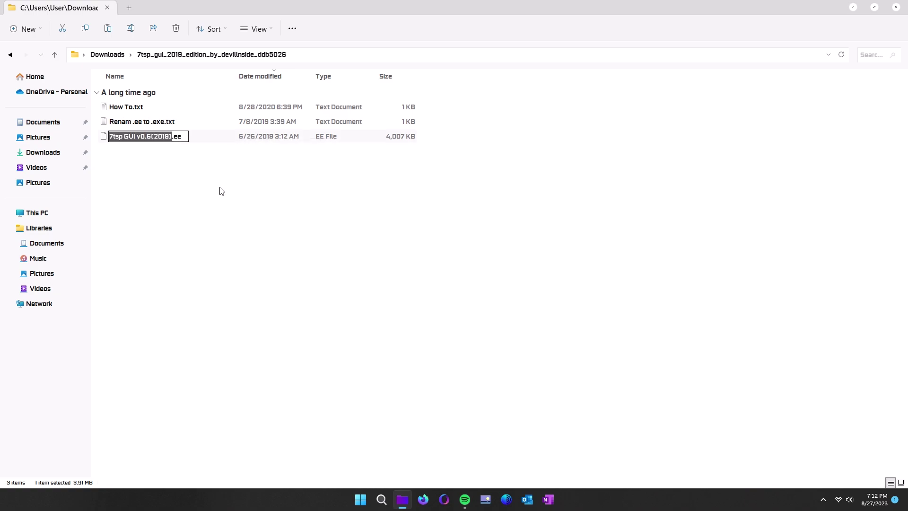
click(178, 136)
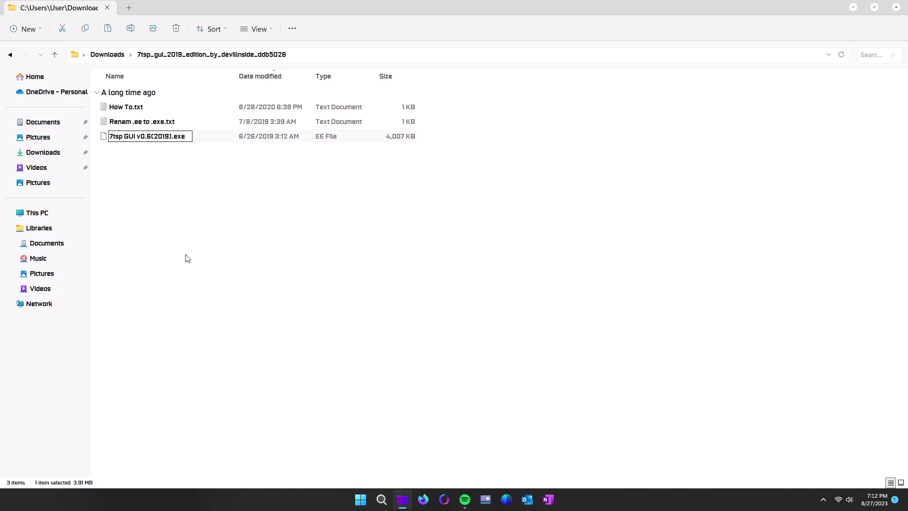
key(Return)
click(483, 255)
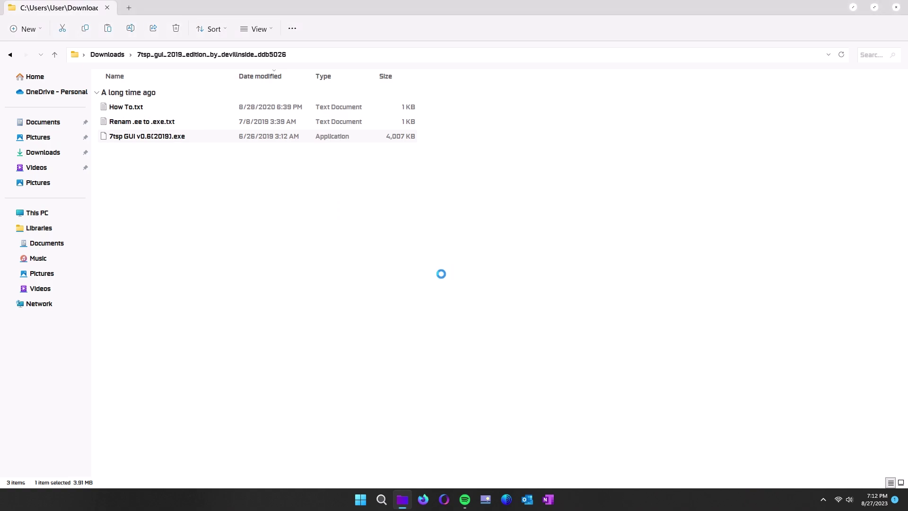
- Run 7tsp GUI v0.6(2019).exe as administrator and add 7TSP OneUI4.7z from the NU-XI download as a custom pack, overwriting the existing pack
double_click(176, 137)
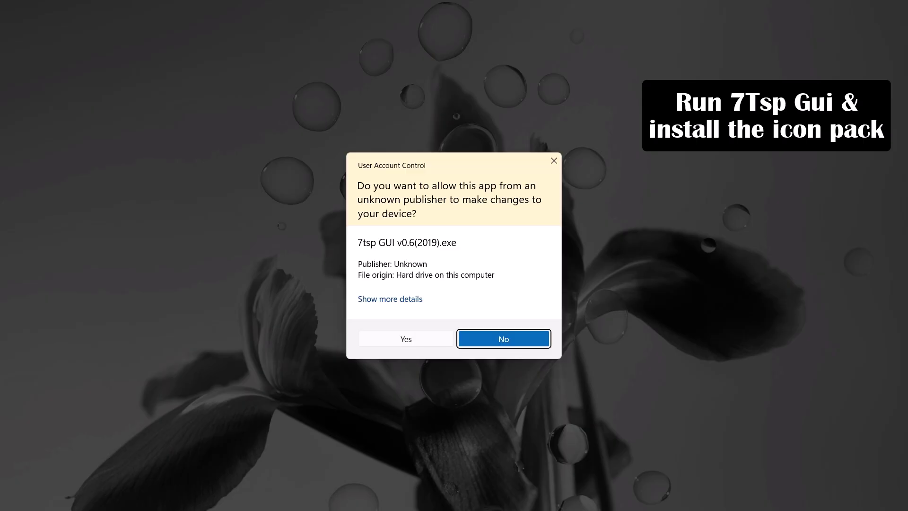
click(405, 339)
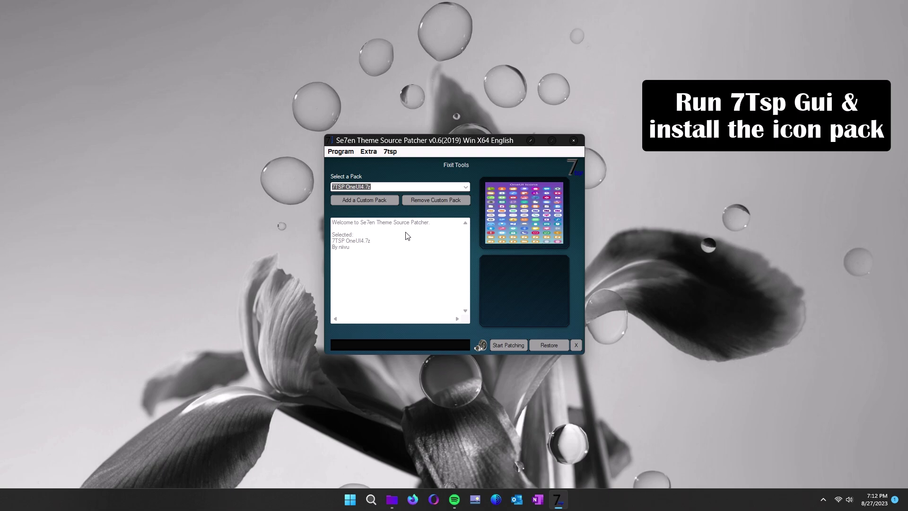
click(364, 200)
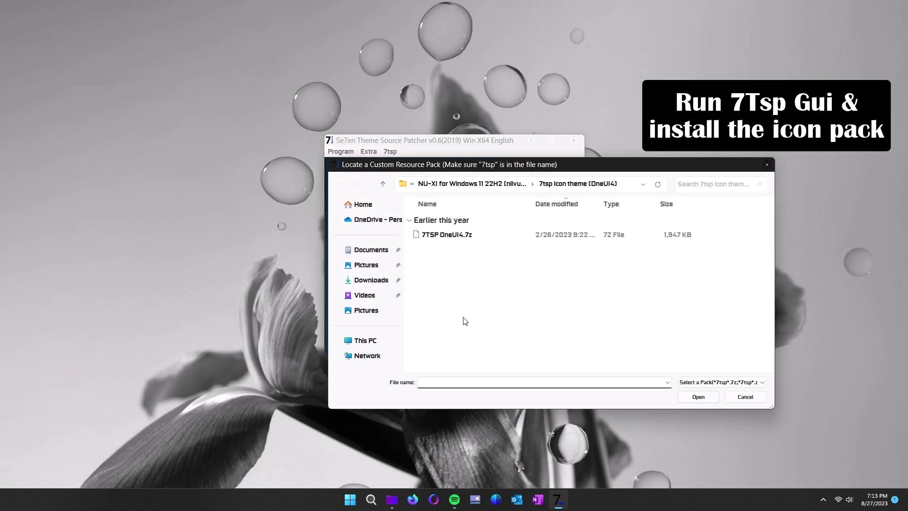
click(374, 280)
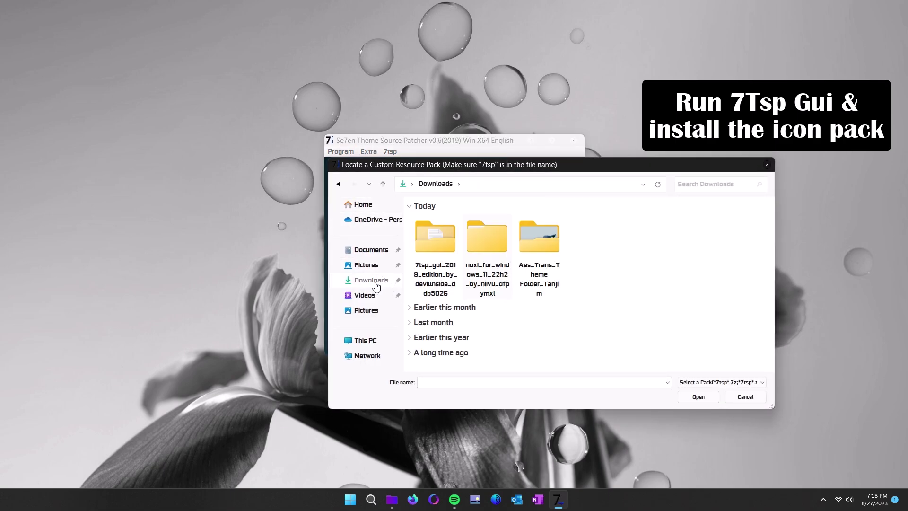
double_click(492, 243)
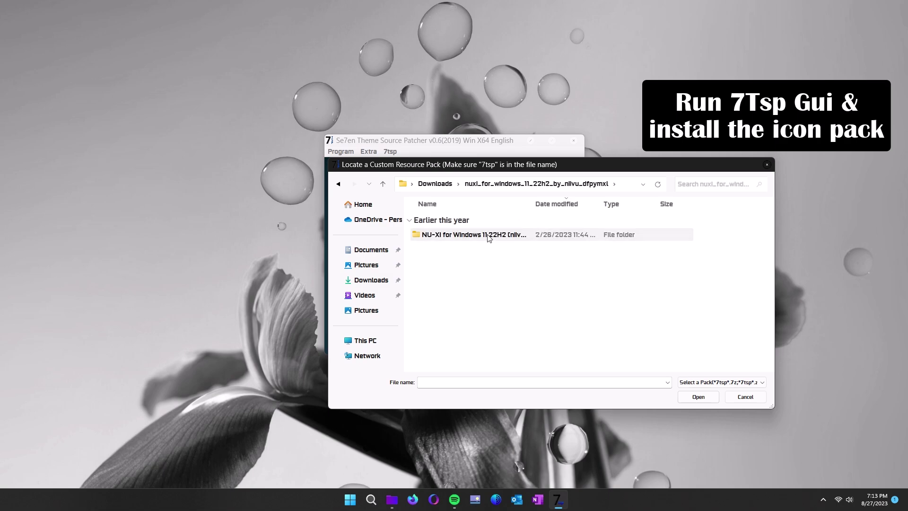
double_click(489, 237)
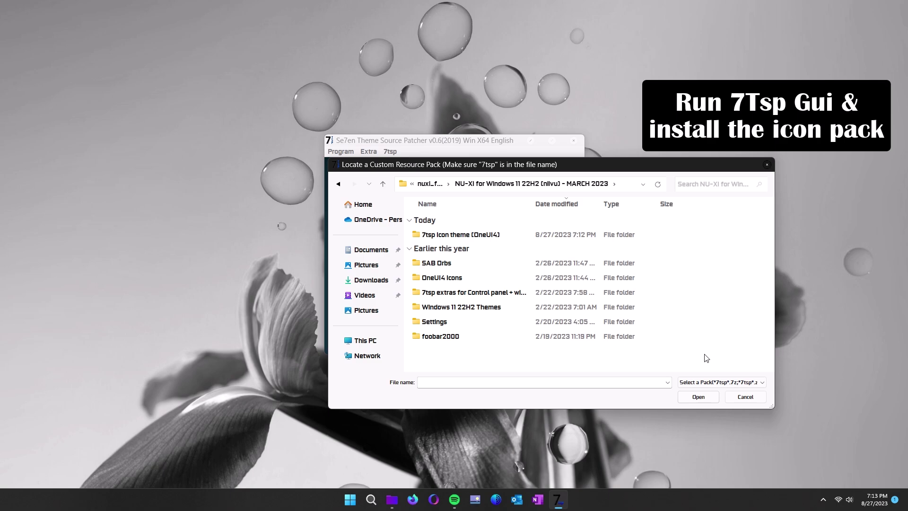
double_click(483, 237)
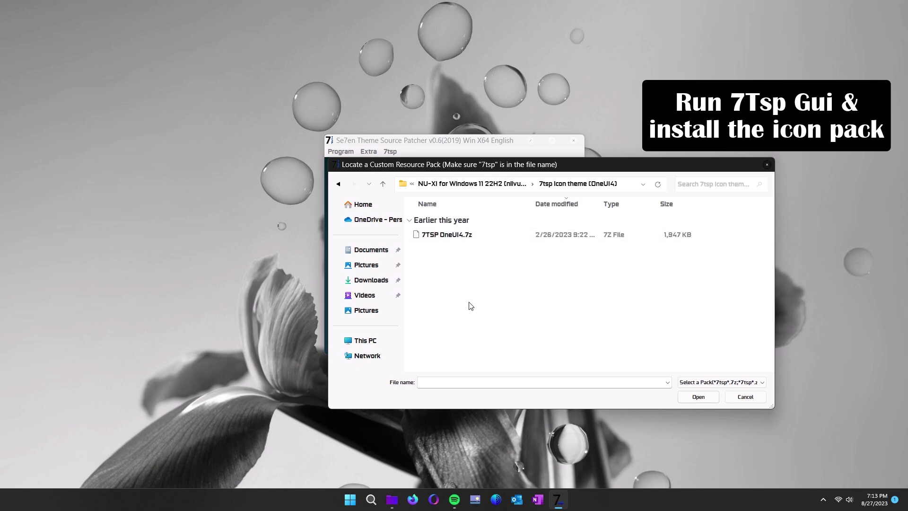
click(465, 236)
click(684, 397)
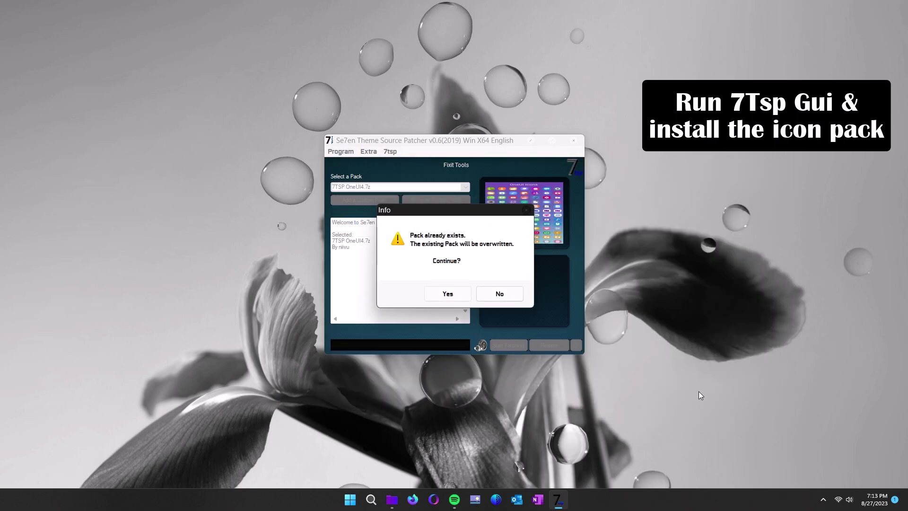
click(448, 294)
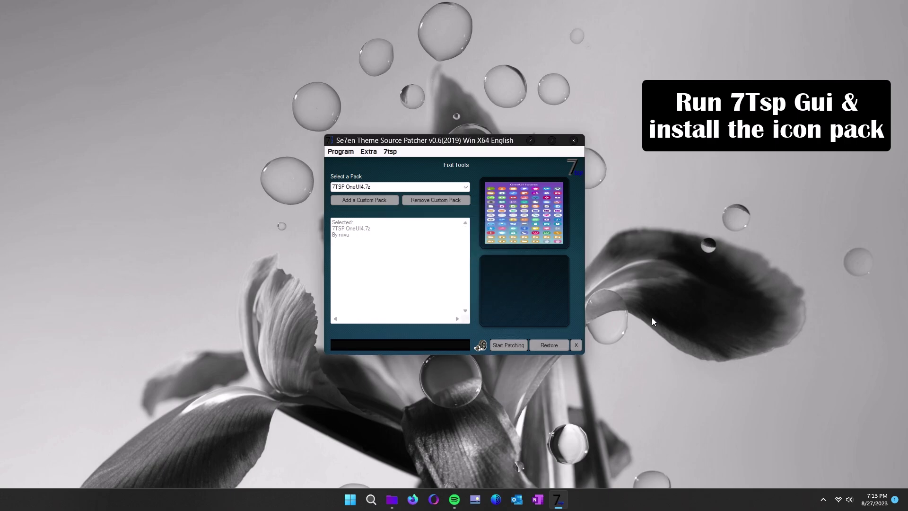
- Patch the system with the 7TSP OneUI4.7z pack, reboot Windows and dismiss the completion message
click(507, 346)
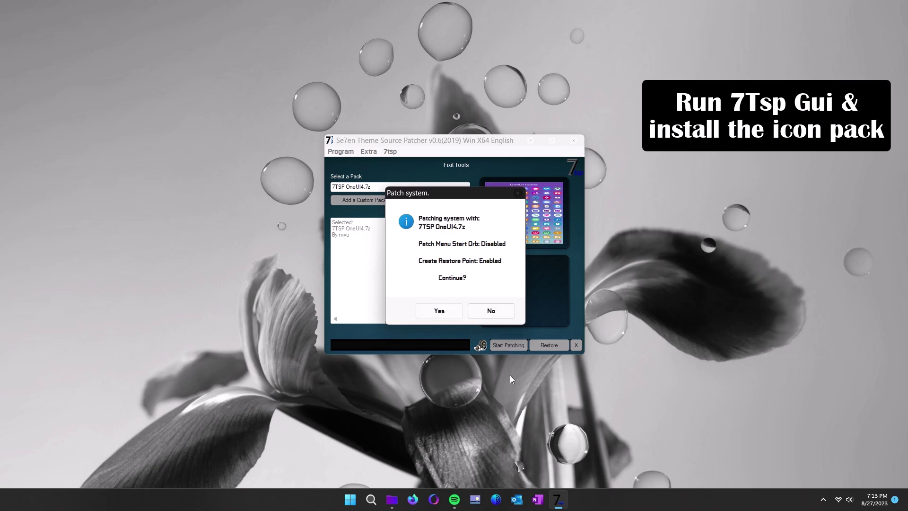
click(437, 312)
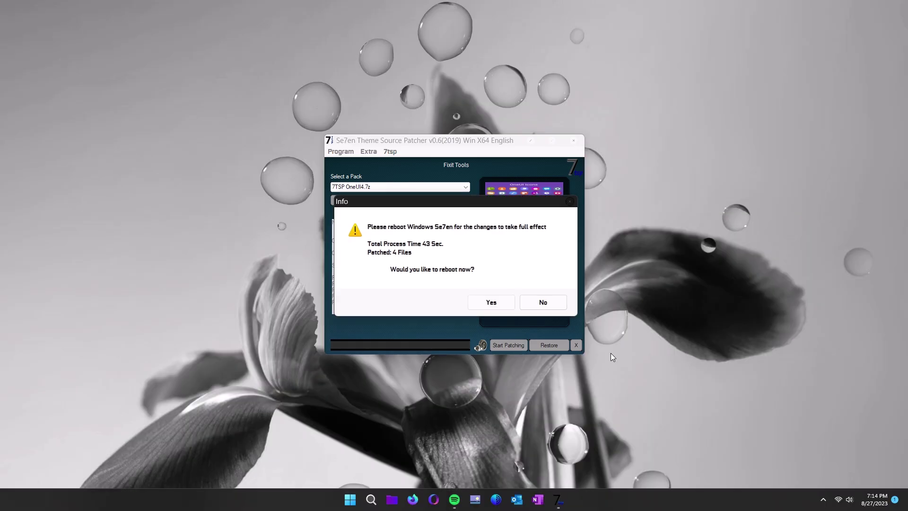
click(492, 302)
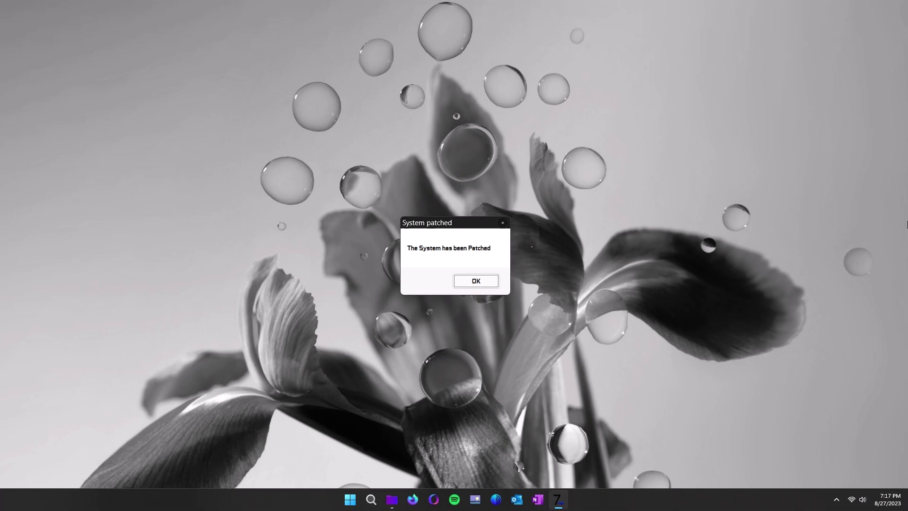
click(480, 282)
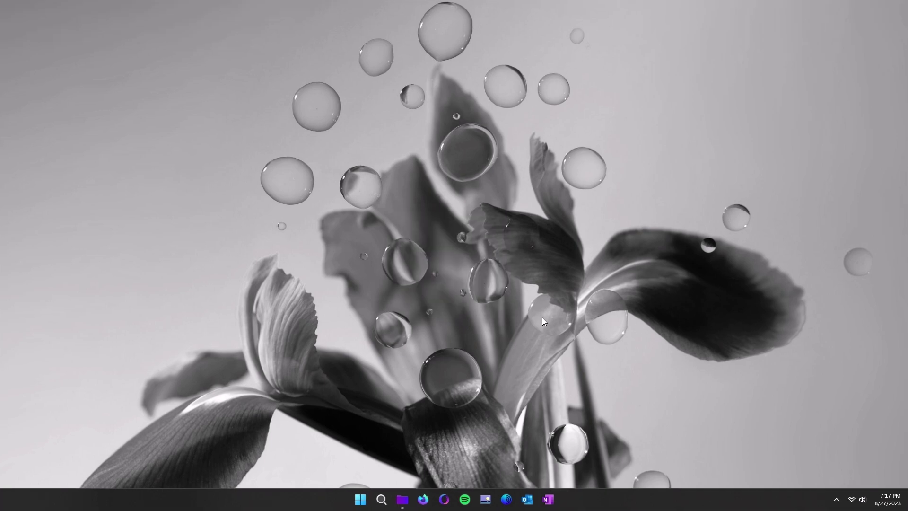
- Install Rainmeter from Rainmeter-4.5.18.exe in Downloads as a standard installation, and have it run when setup finishes
click(402, 499)
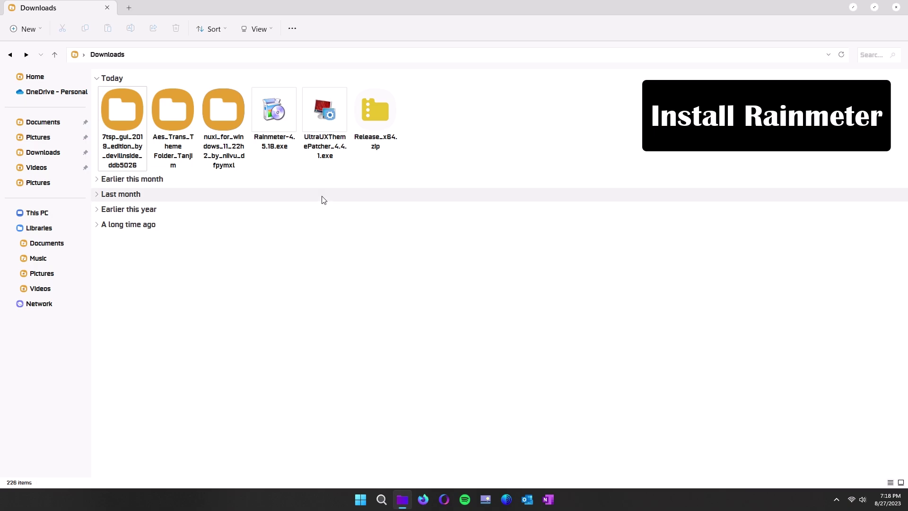
double_click(279, 113)
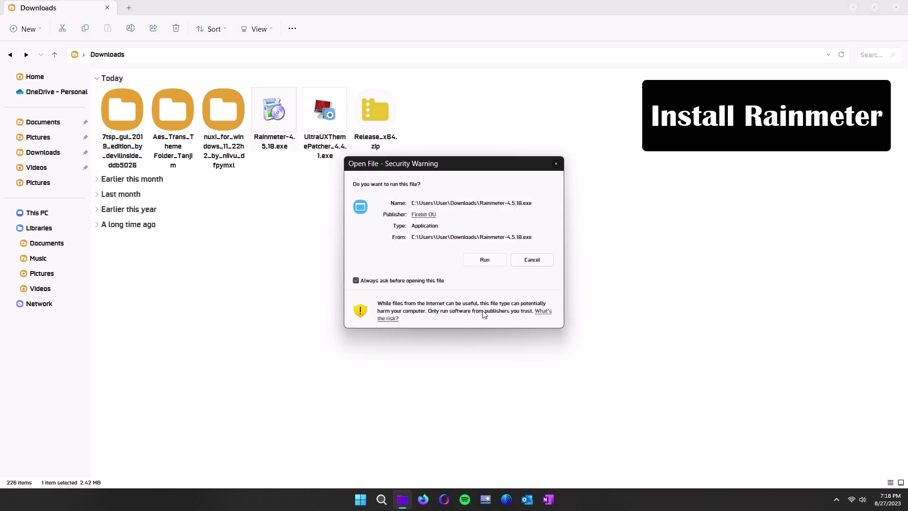
click(497, 259)
click(853, 7)
click(456, 269)
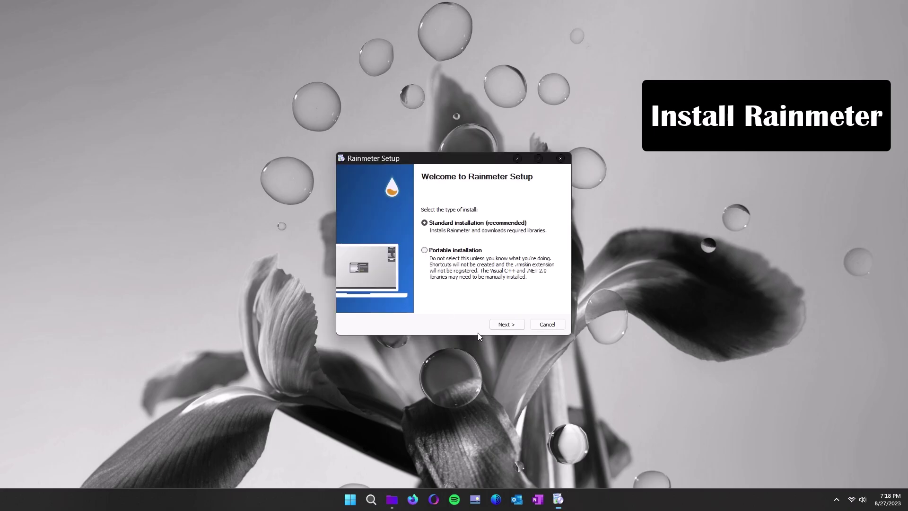
click(456, 327)
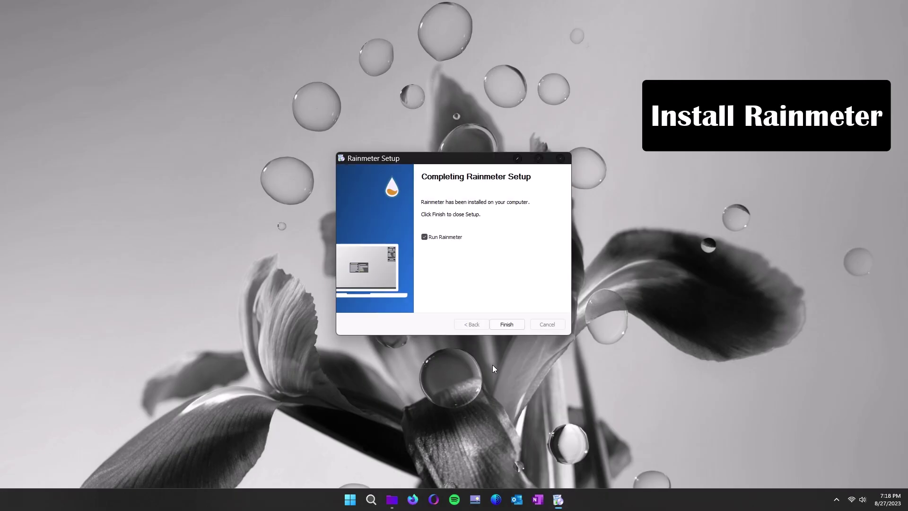
click(518, 325)
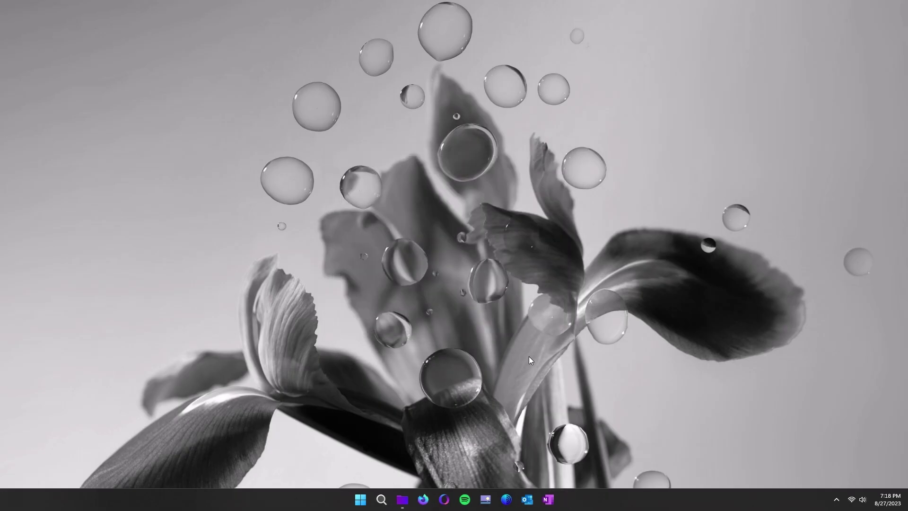
- Unload all default Illustro skins from the desktop: Welcome, clock, System and Disks
right_click(552, 205)
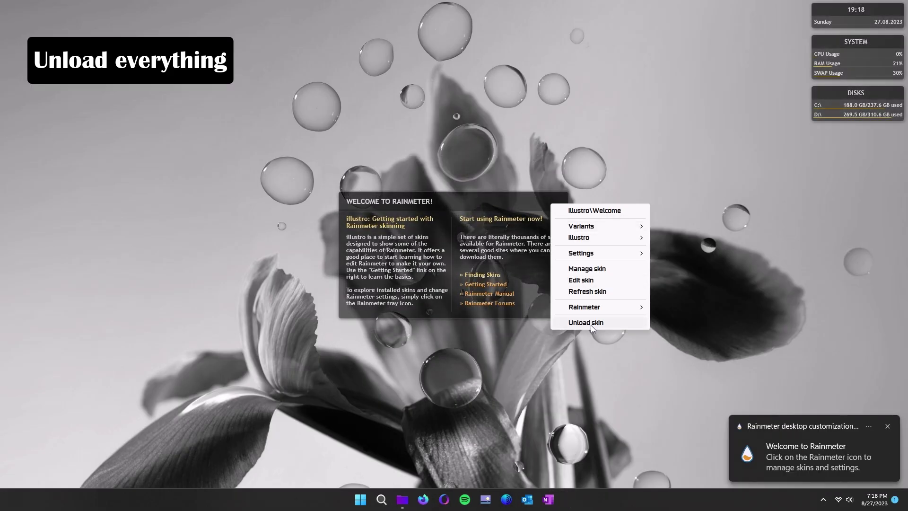
click(588, 320)
right_click(892, 10)
click(823, 129)
right_click(835, 59)
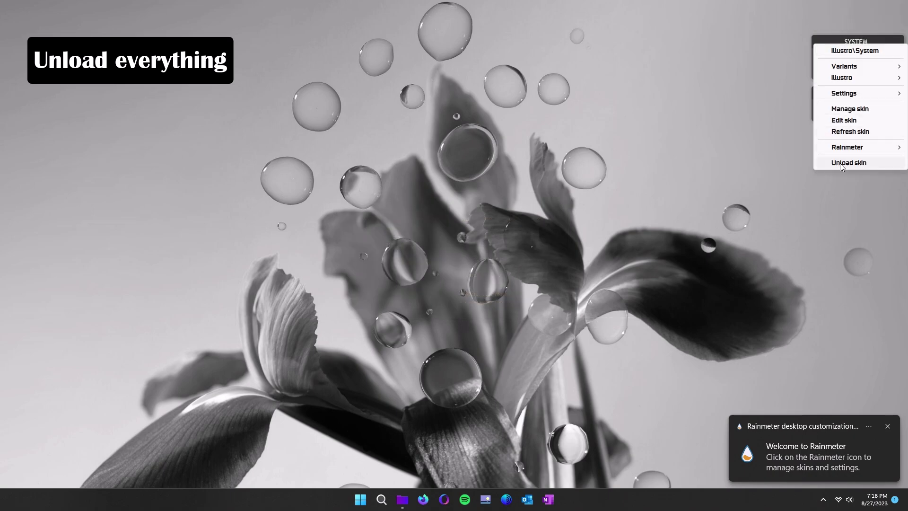
click(841, 217)
right_click(832, 95)
click(835, 210)
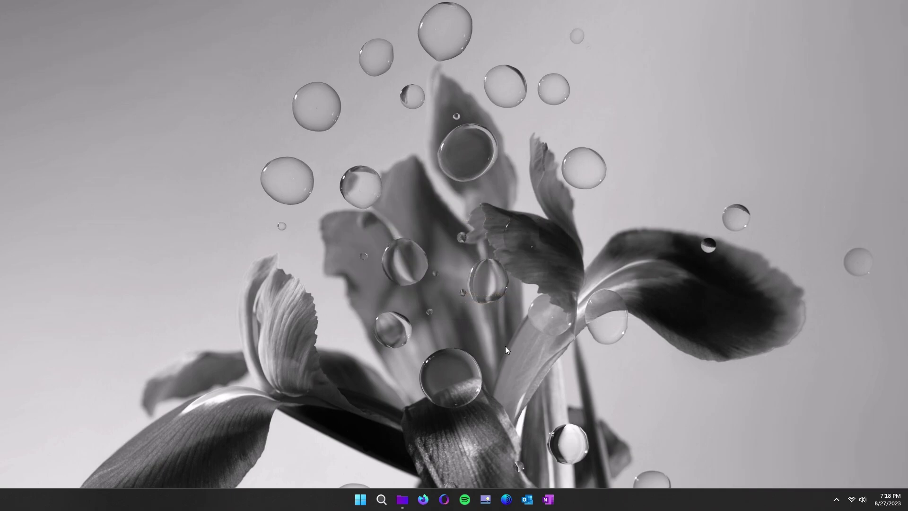
- Set Leaves.jpg from the Aes_Trans_Theme folder in Downloads as the desktop background
click(406, 498)
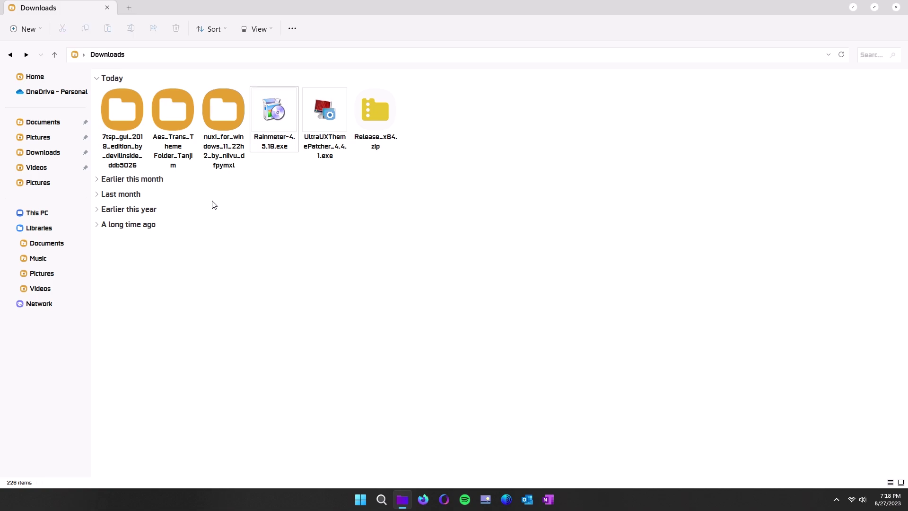
double_click(174, 129)
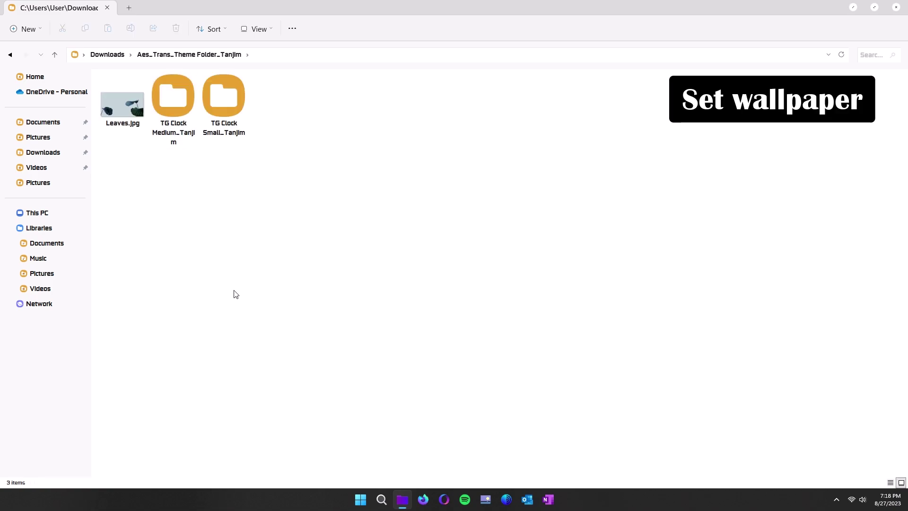
click(107, 95)
right_click(107, 95)
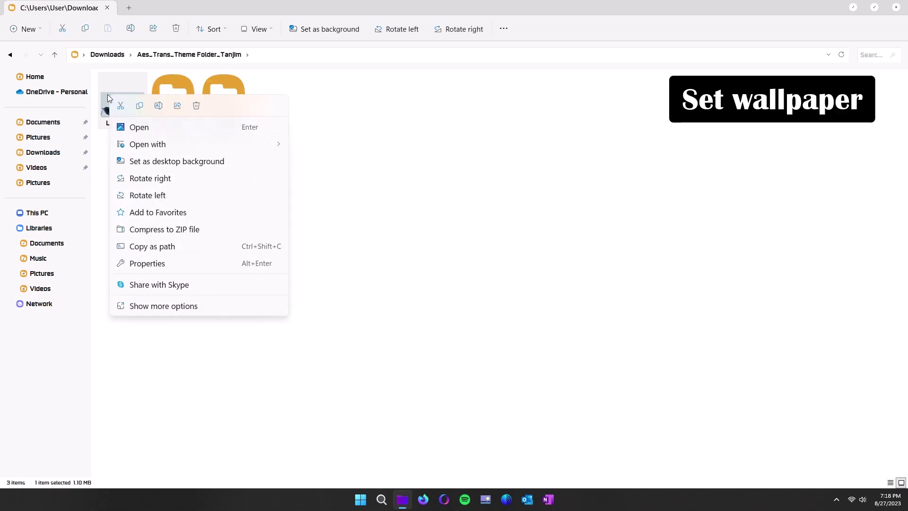
click(184, 161)
click(305, 263)
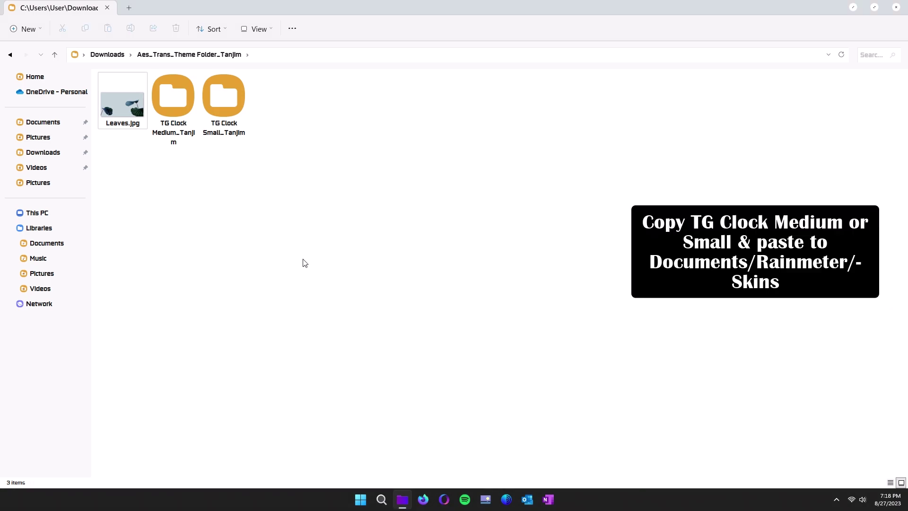
- Copy the TG Clock Medium folder from the Aes_Trans_Theme folder into Documents\Rainmeter\Skins, and minimize the file window
click(171, 109)
right_click(170, 106)
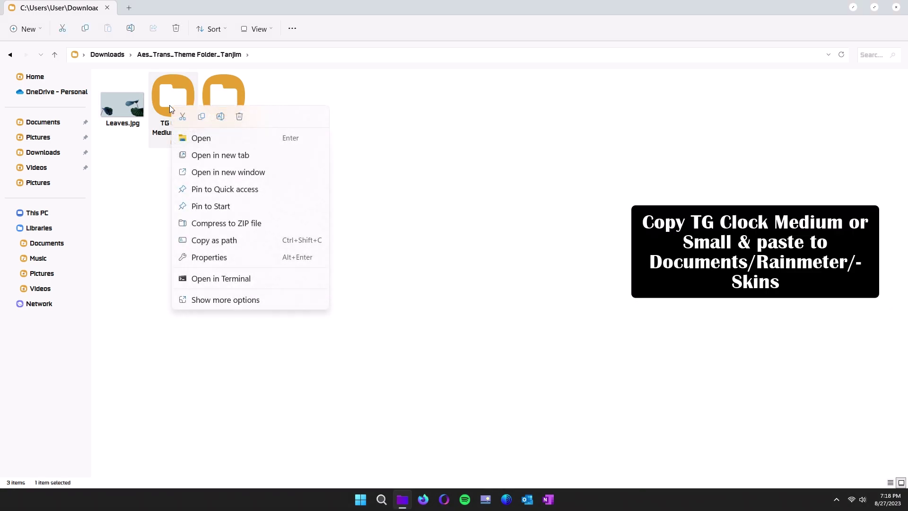
click(202, 116)
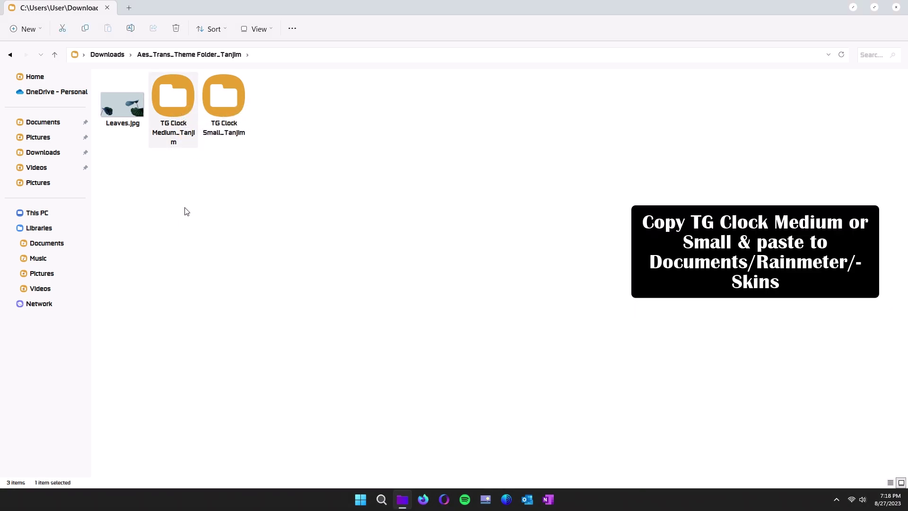
click(43, 122)
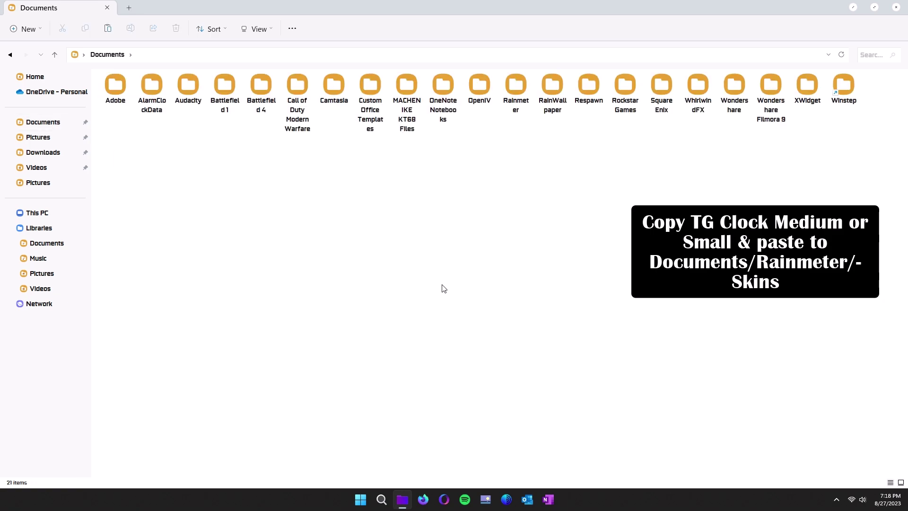
double_click(517, 95)
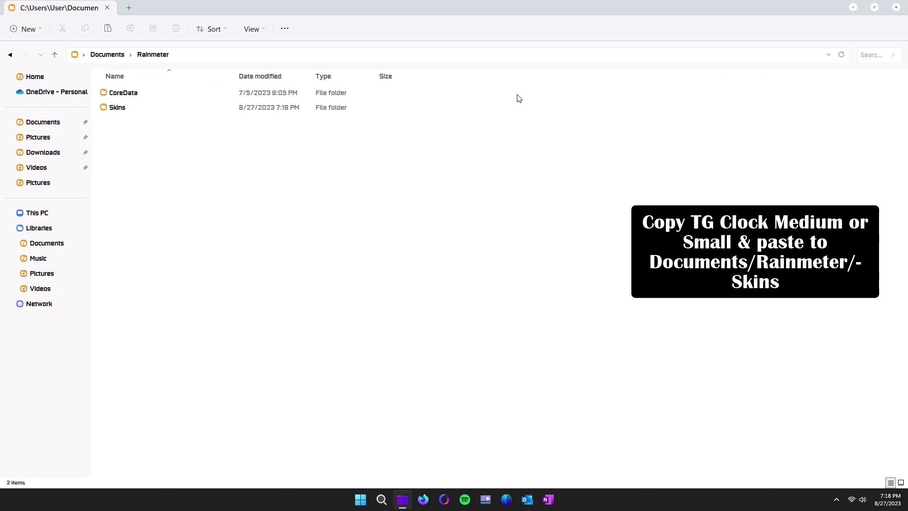
double_click(116, 108)
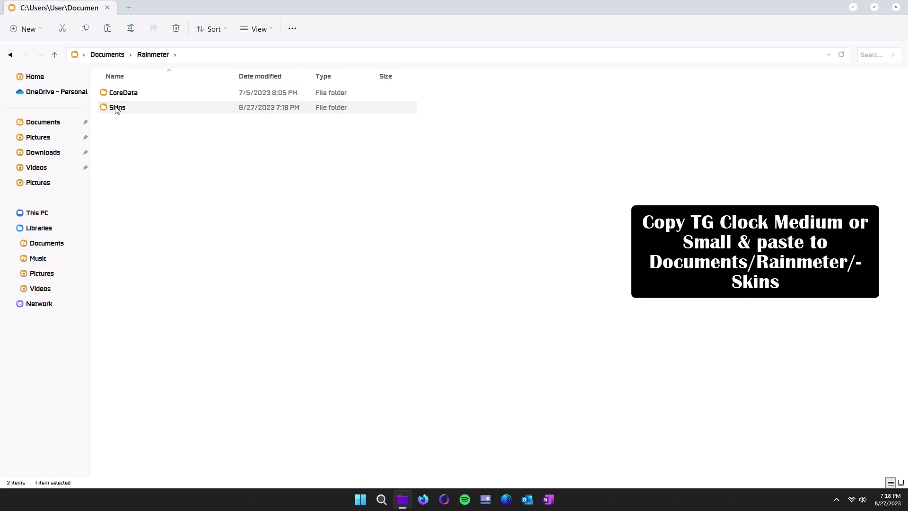
right_click(302, 220)
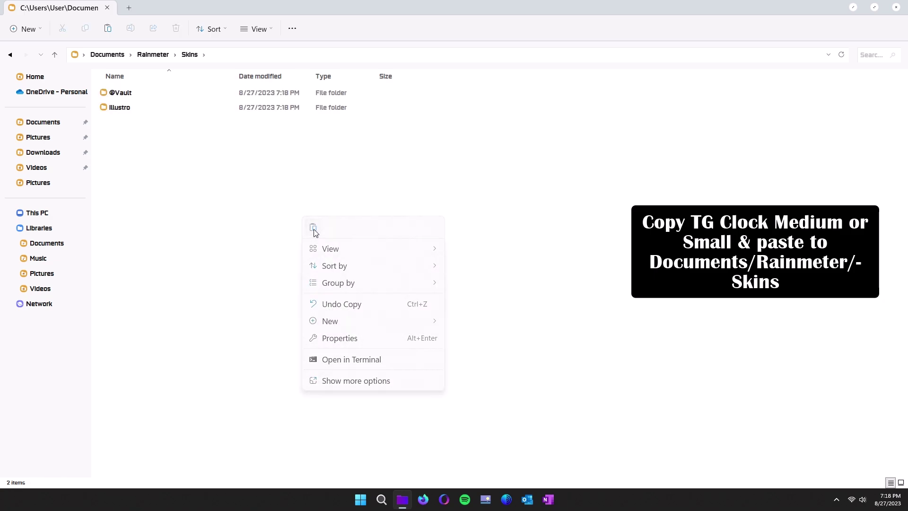
click(313, 232)
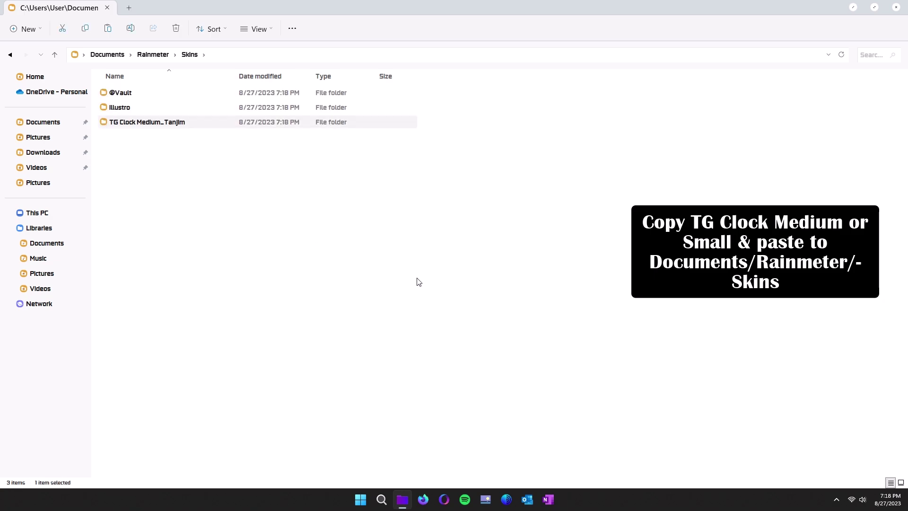
click(852, 8)
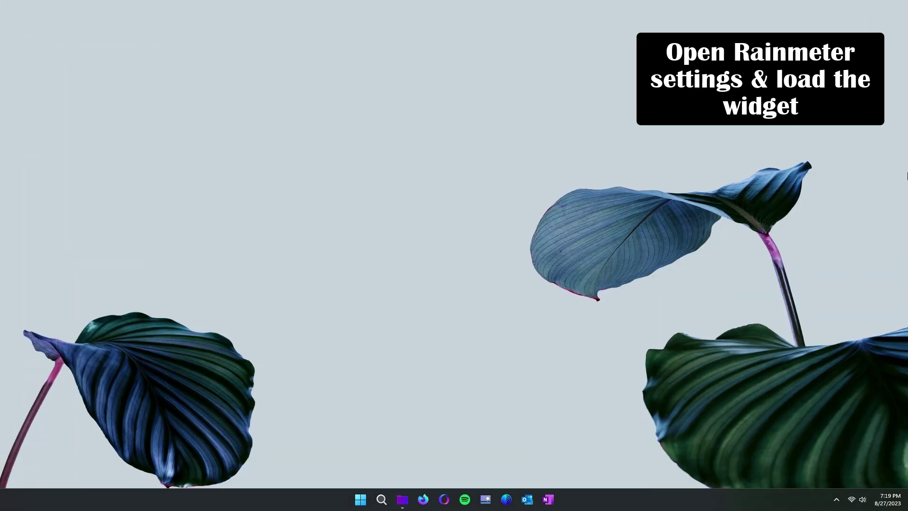
- Refresh all skins in the Rainmeter manager and load DS.FlipClock.ini from the TG Clock Medium skin
click(836, 499)
click(799, 472)
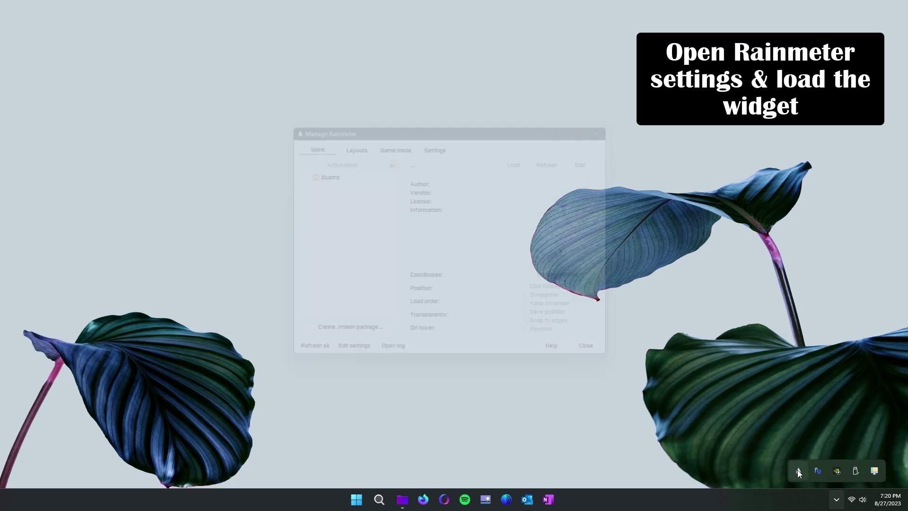
click(289, 364)
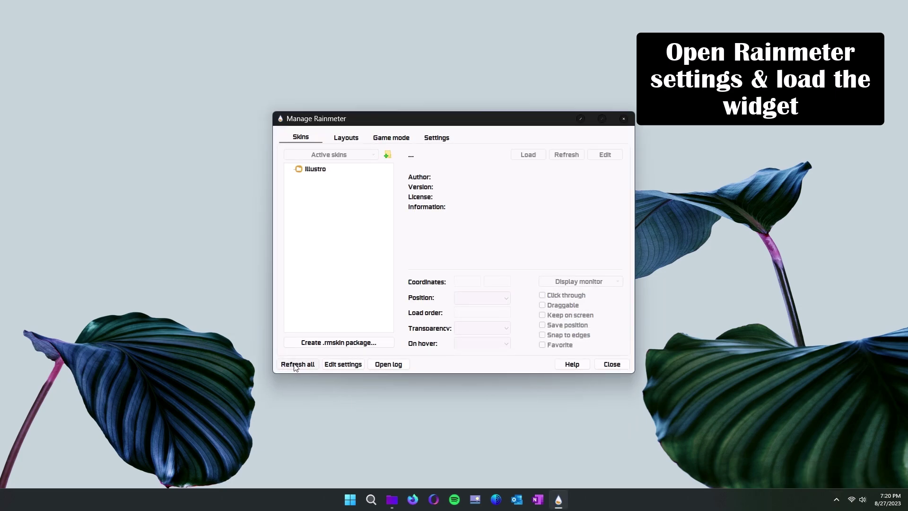
click(293, 180)
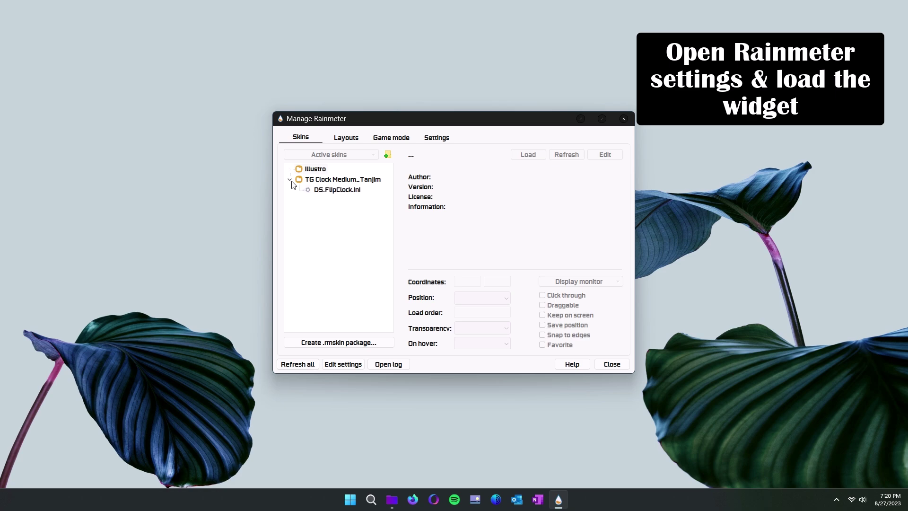
click(326, 190)
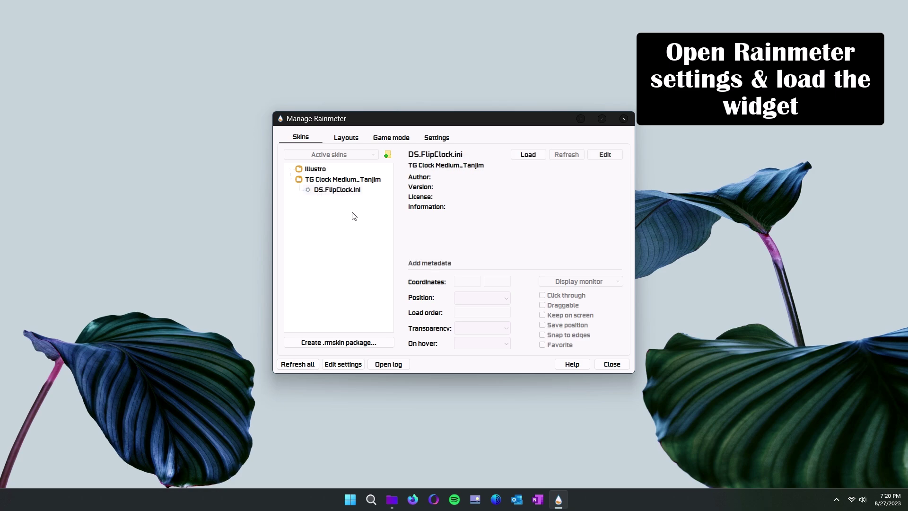
click(543, 154)
- Set the flip clock's position to On desktop, close the Rainmeter manager, and move the clock to the centre of the desktop
click(507, 298)
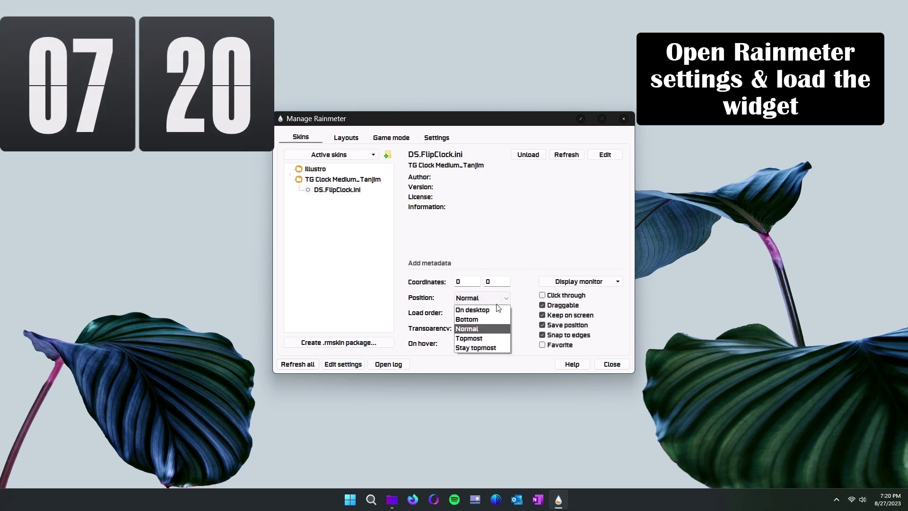
click(490, 309)
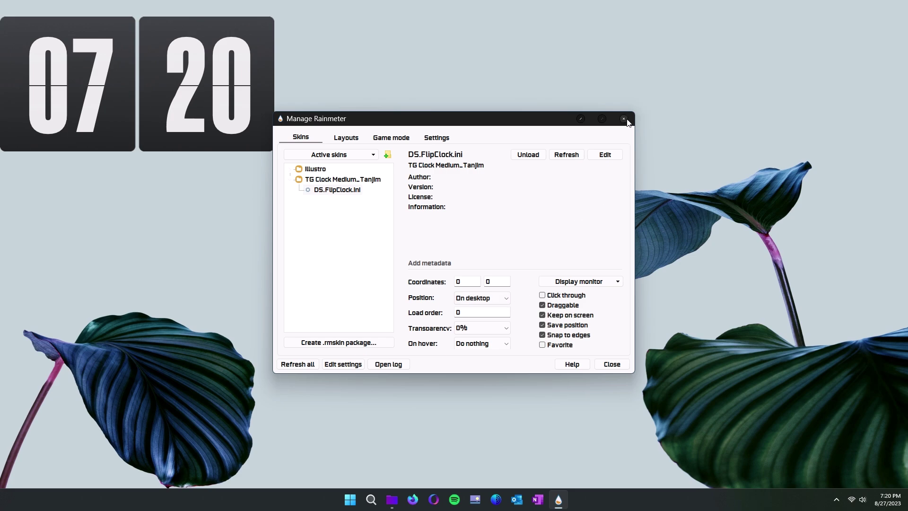
click(623, 118)
drag(202, 78, 499, 239)
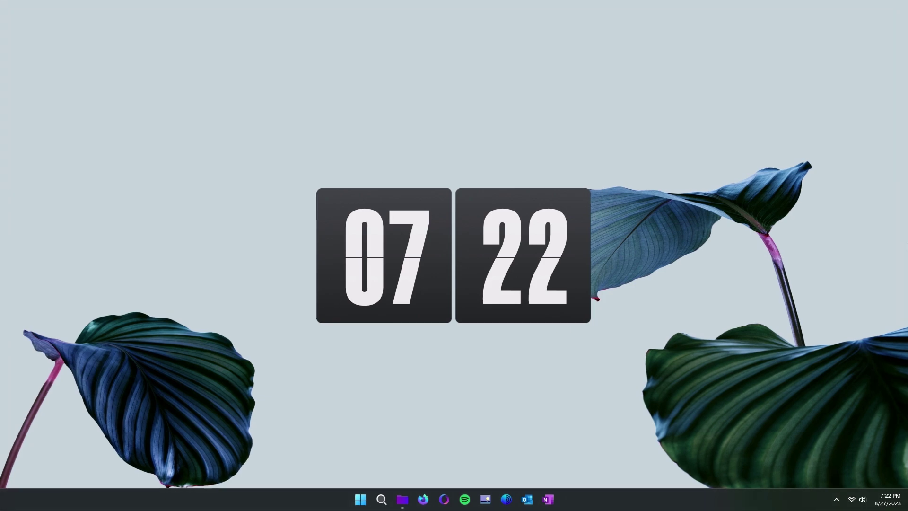
- Extract Release_x64.zip in Downloads into its own Release_x64 folder with 7-Zip
click(403, 500)
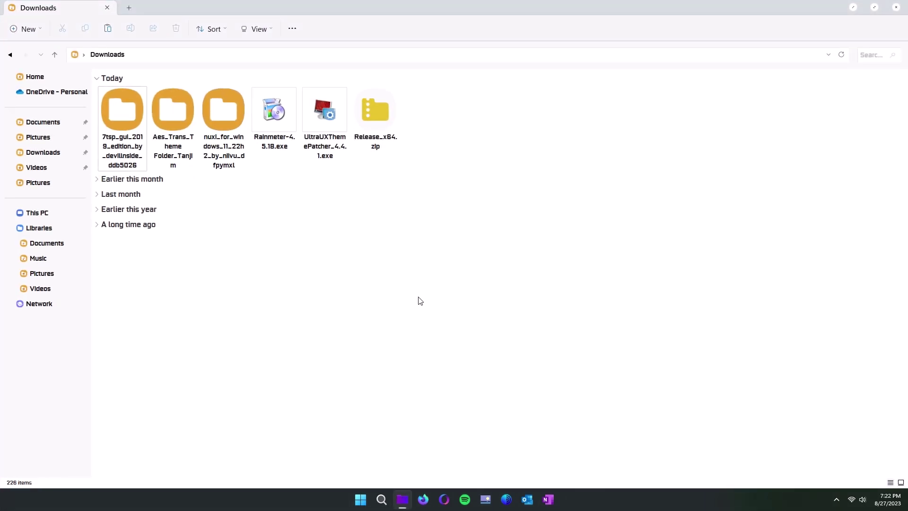
click(377, 109)
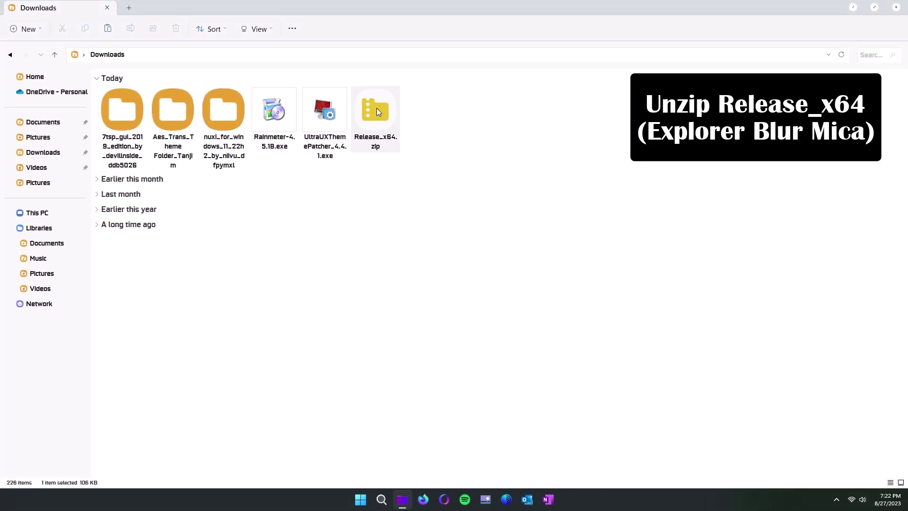
right_click(377, 109)
click(455, 355)
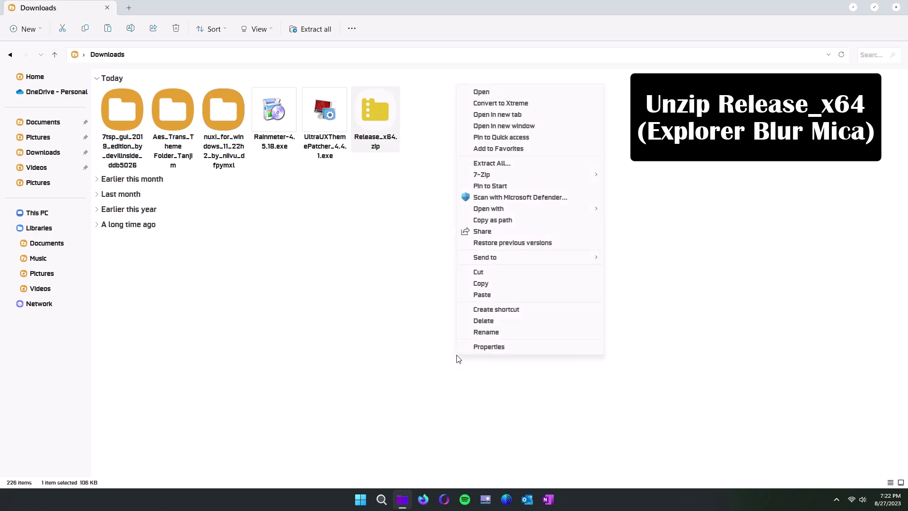
mouse_move(479, 179)
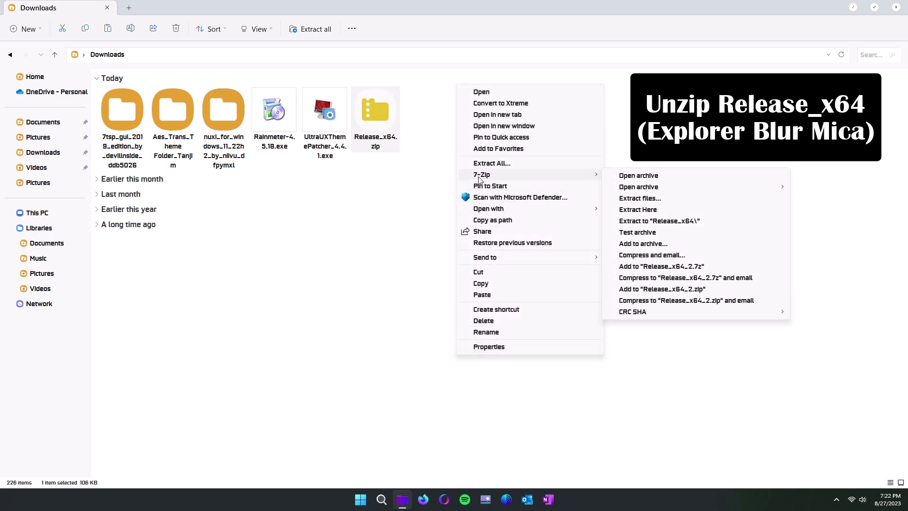
click(642, 222)
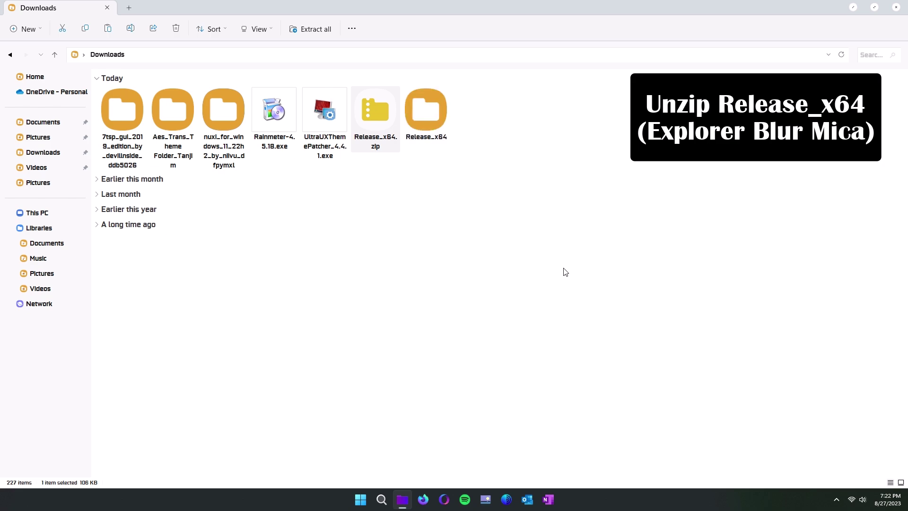
- Run register.cmd from Release_x64\Release as administrator to register ExplorerBlurMica.dll, close the command window, and open File Explorer
double_click(433, 99)
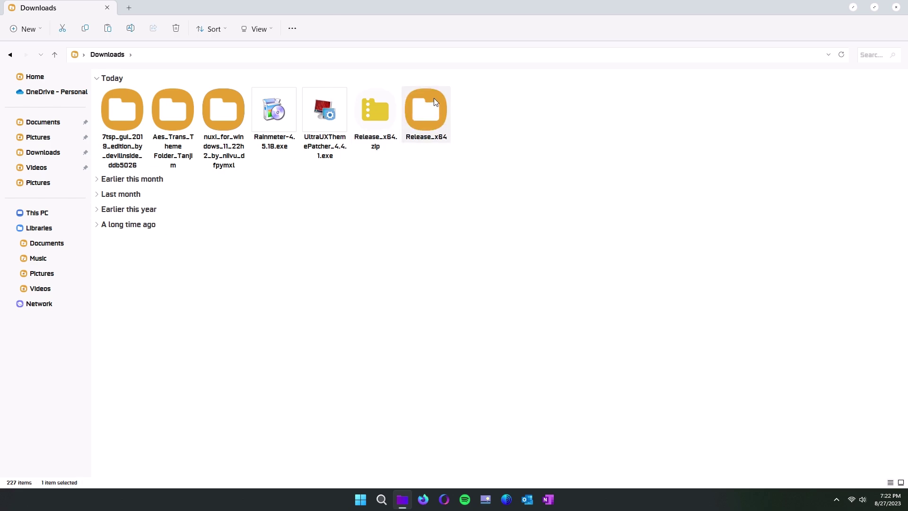
double_click(126, 136)
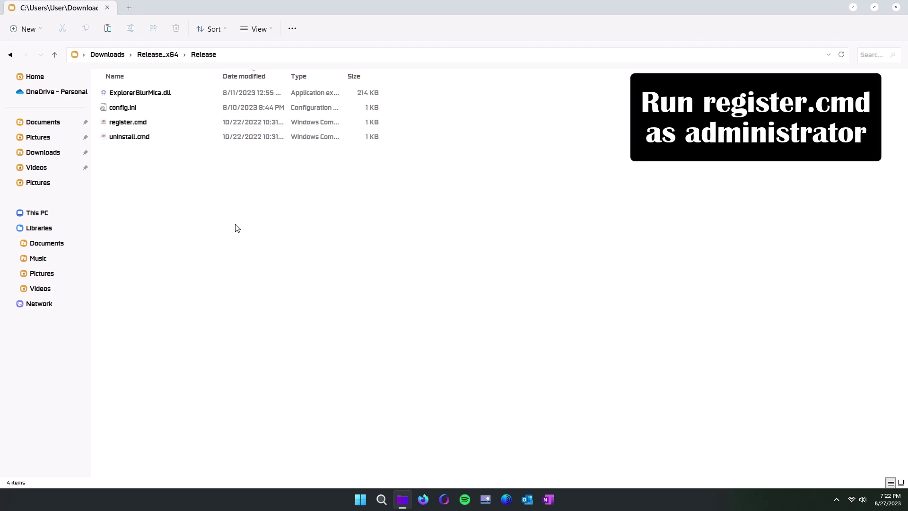
right_click(129, 123)
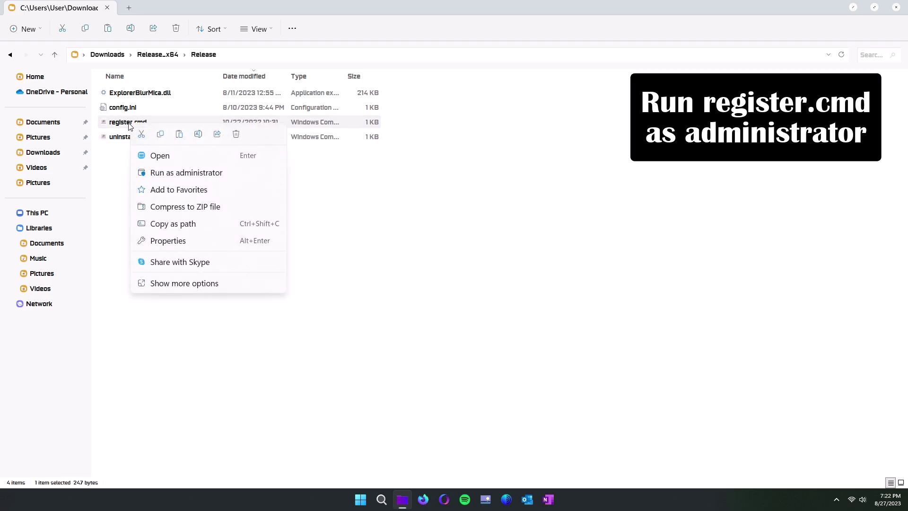
click(196, 173)
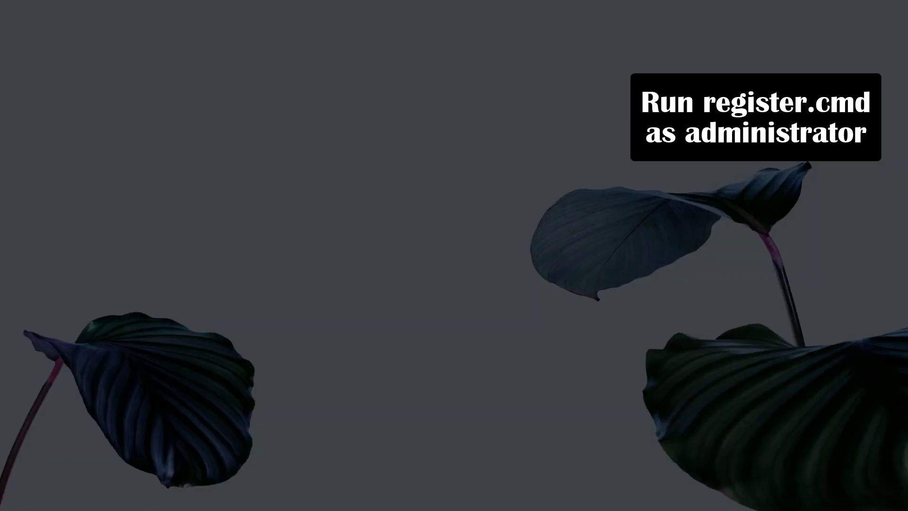
click(406, 329)
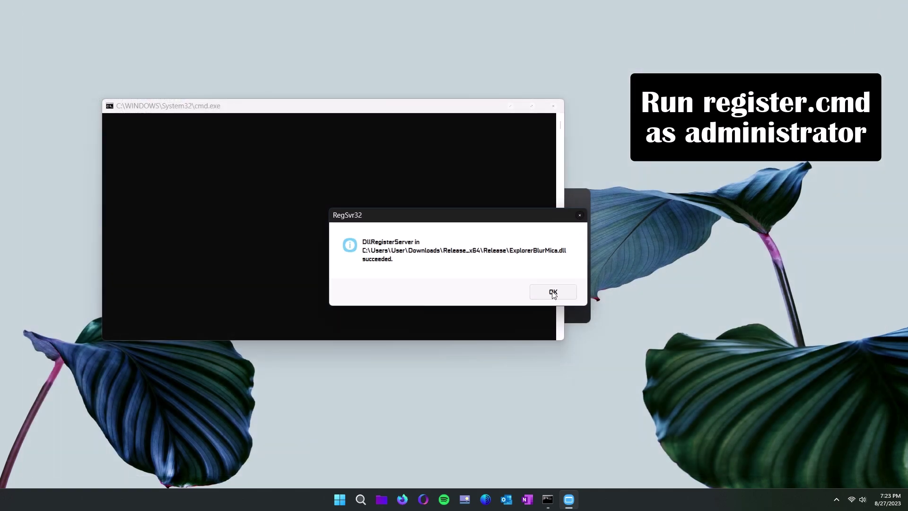
click(553, 292)
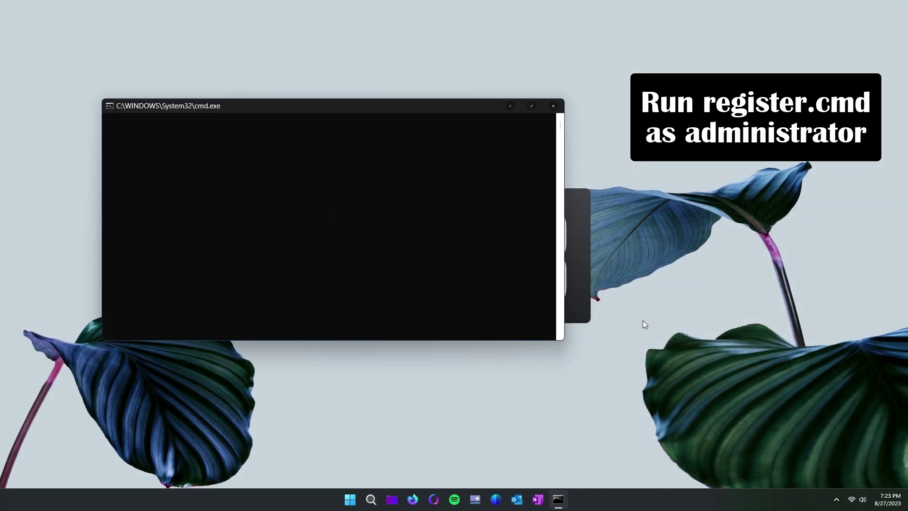
click(553, 106)
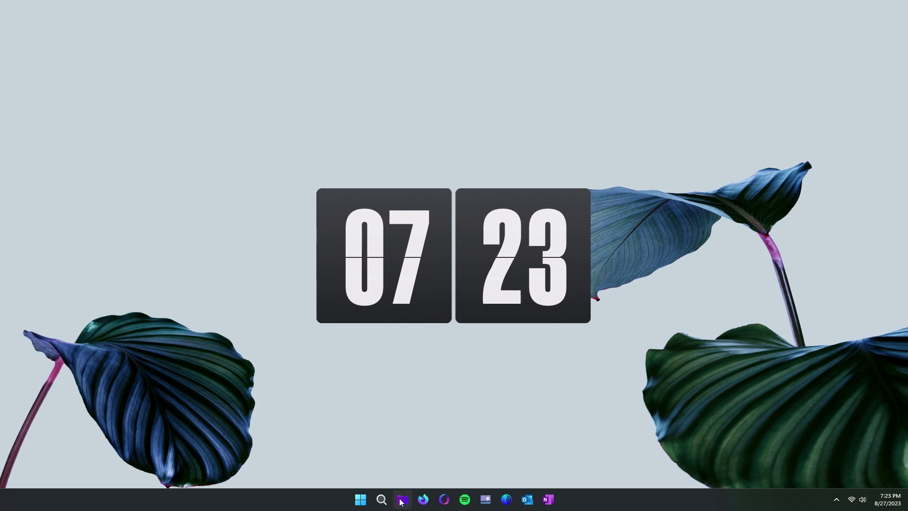
key(super+e)
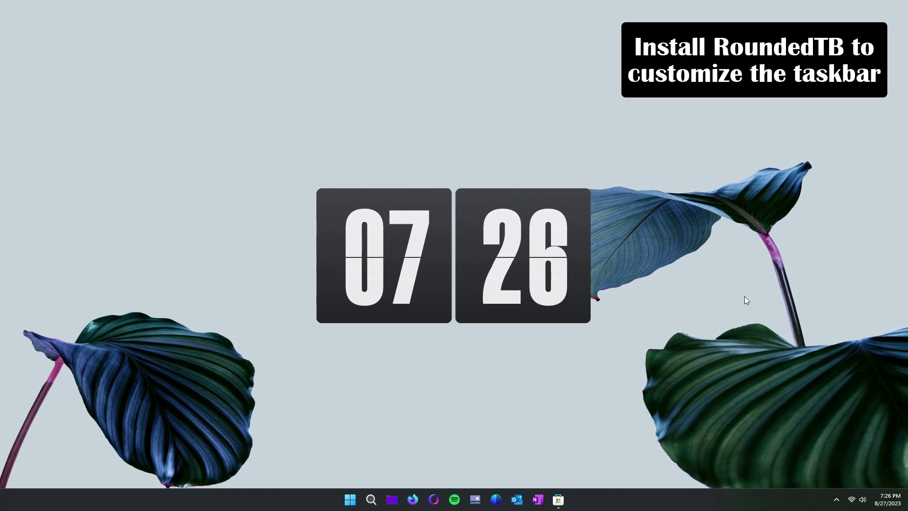
- Install RoundedTB from the Microsoft Store, launch it, close the Store, and dismiss the RoundedTB welcome window
click(558, 500)
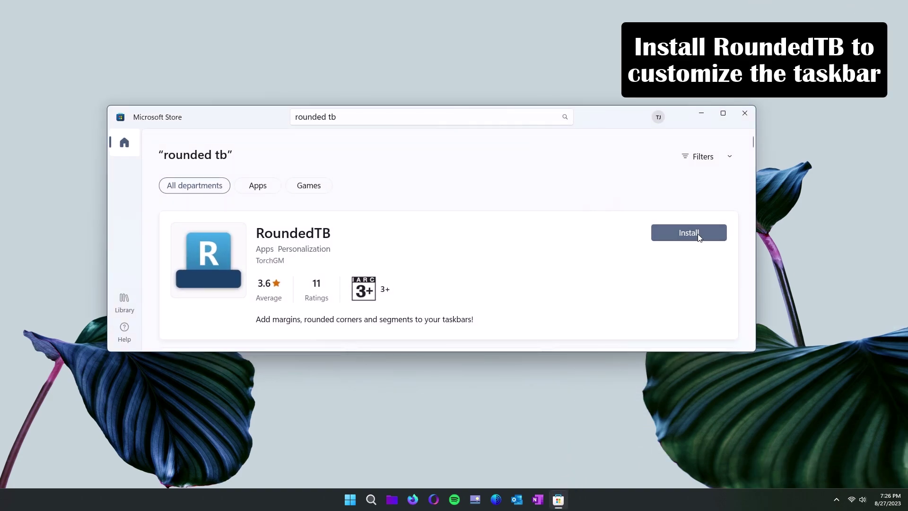
click(698, 235)
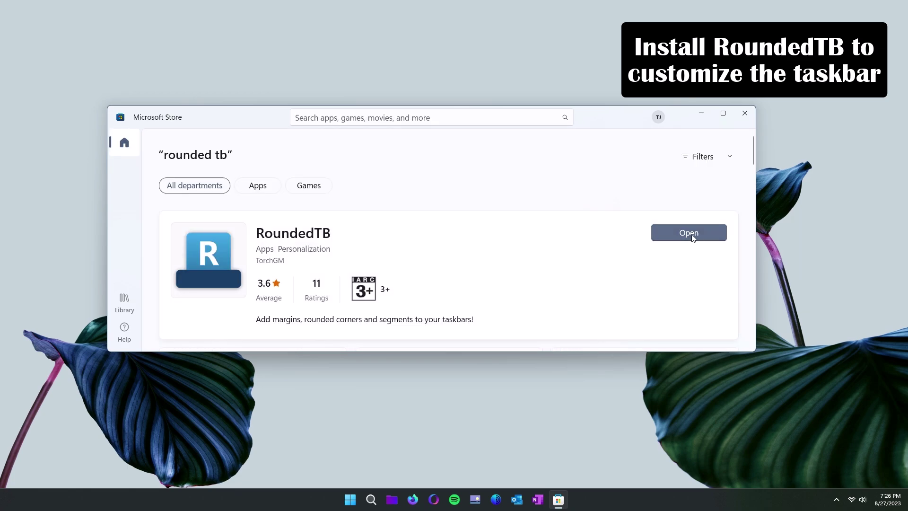
click(695, 234)
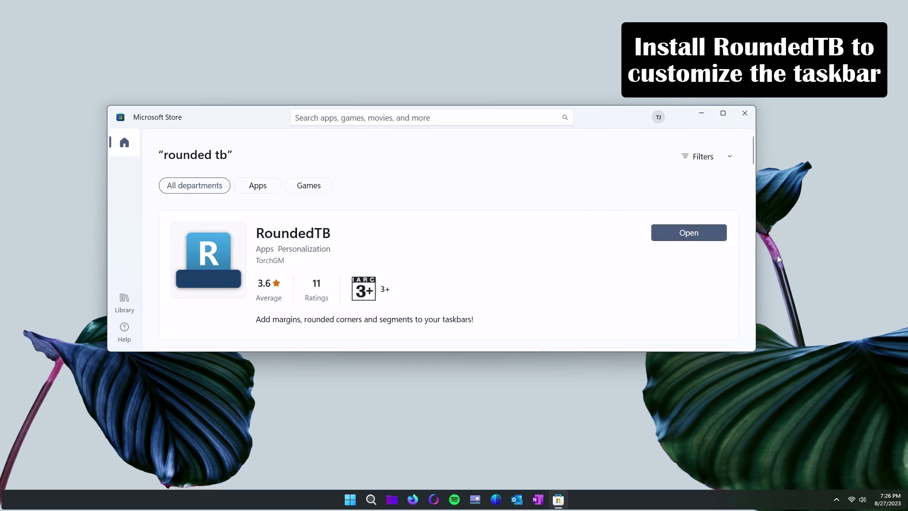
click(745, 113)
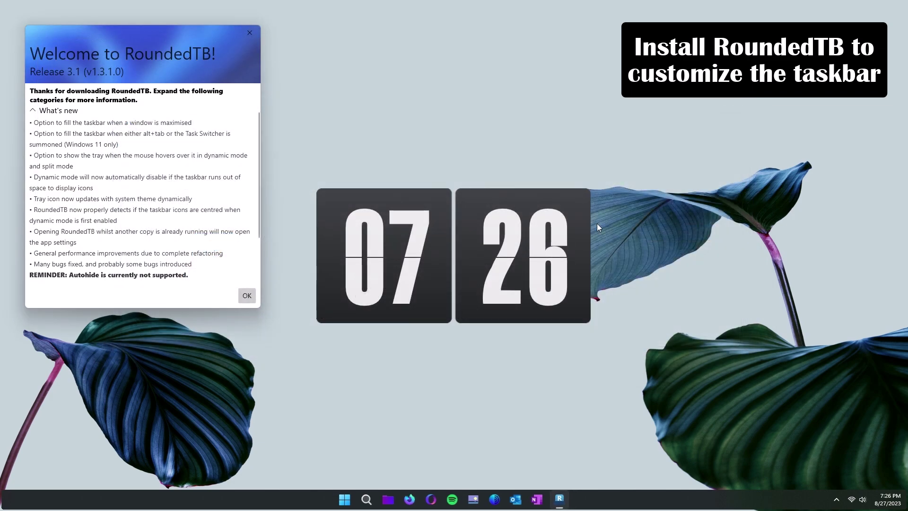
click(248, 295)
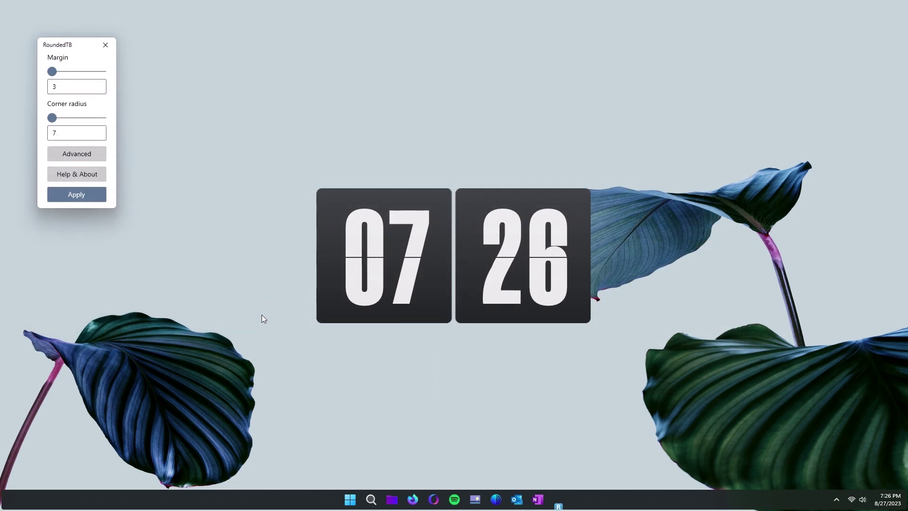
- Show RoundedTB's advanced options and set the taskbar margin to 5 and the corner radius to 11
drag(82, 52, 198, 101)
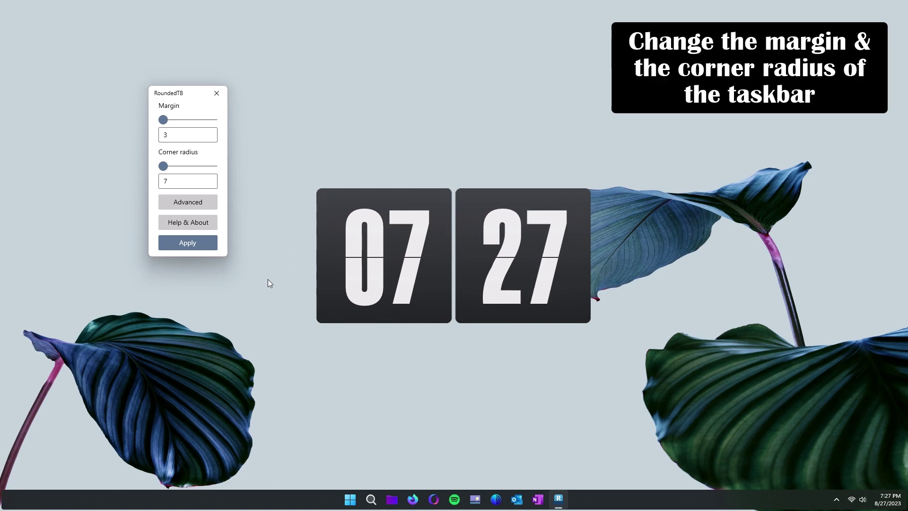
click(186, 202)
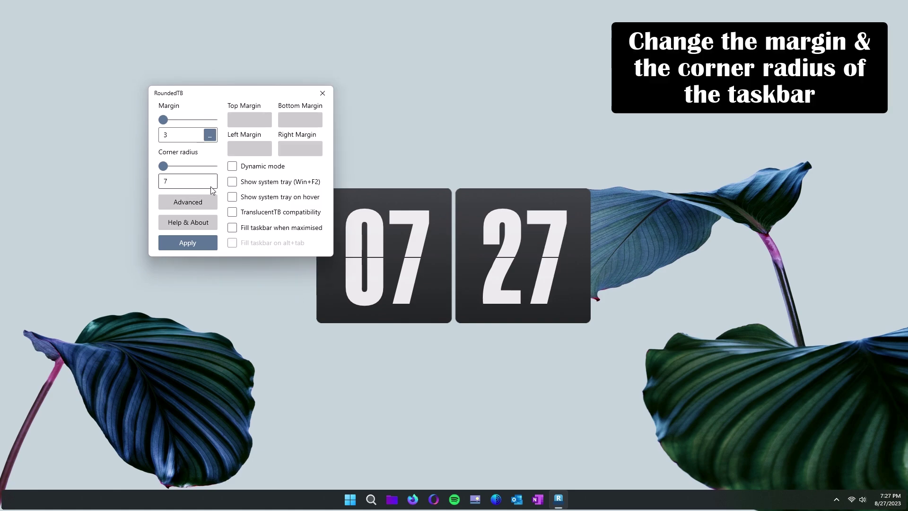
drag(163, 120, 173, 120)
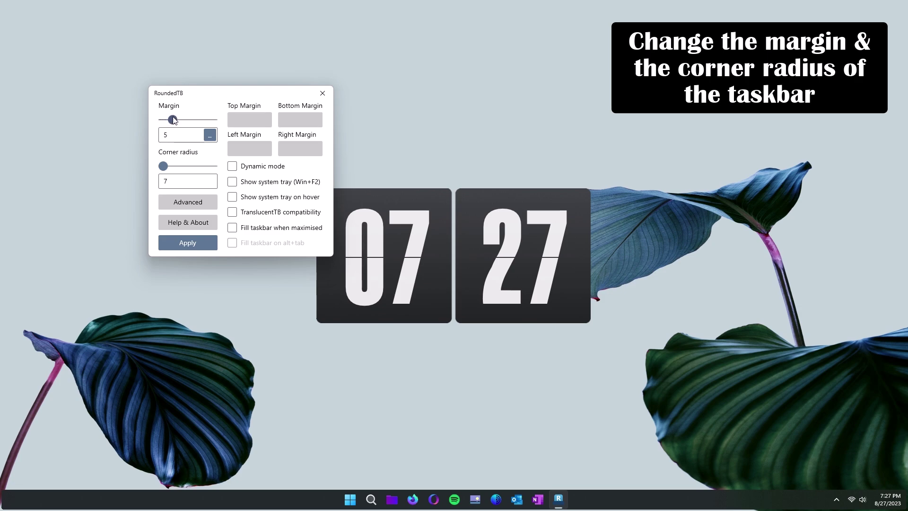
drag(163, 165, 176, 165)
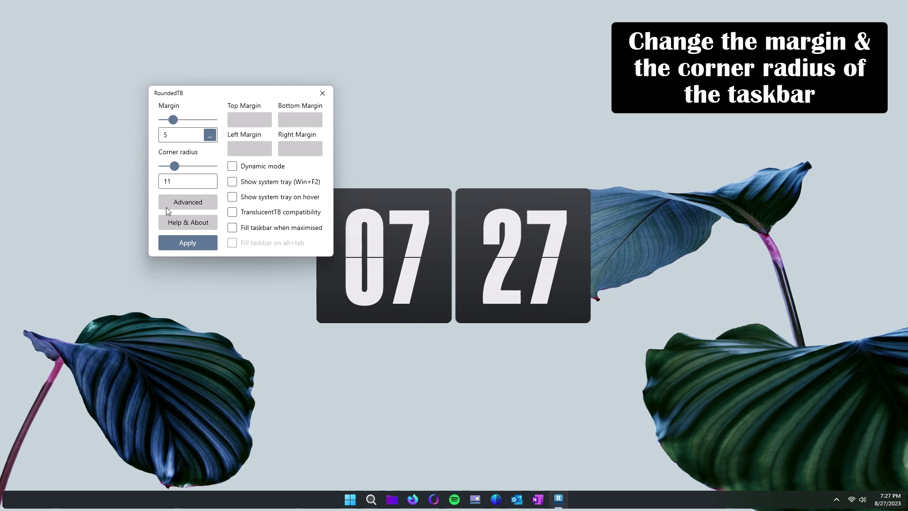
- Enable Dynamic mode, Show system tray on hover and Fill taskbar when maximised, apply the taskbar settings, and close RoundedTB's window
click(232, 166)
click(232, 182)
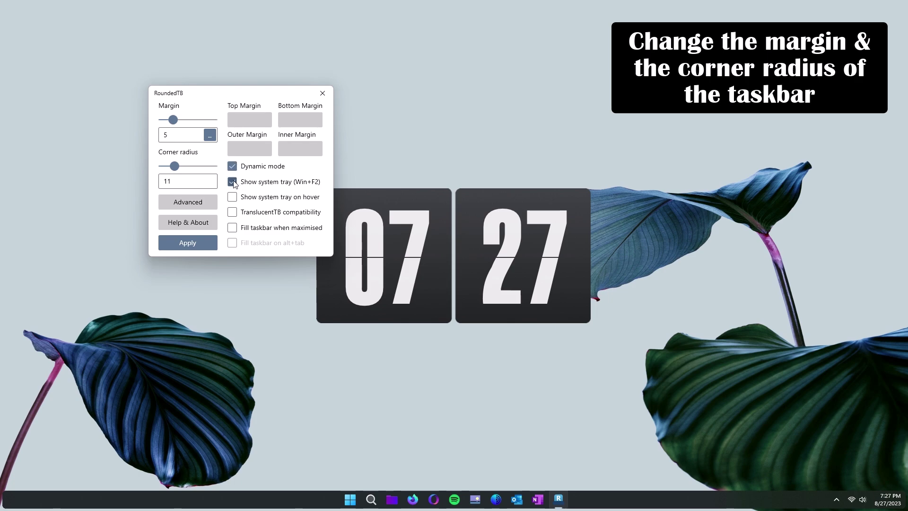
click(232, 182)
click(232, 197)
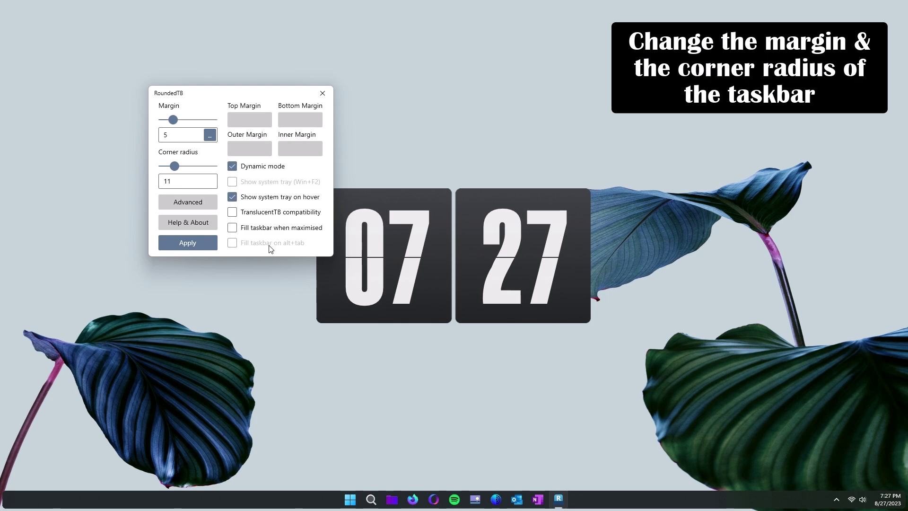
click(232, 227)
click(193, 242)
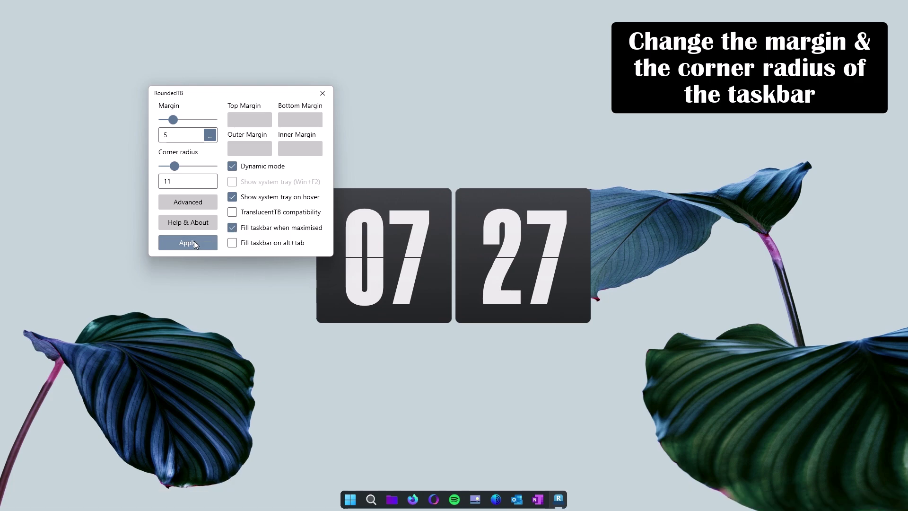
click(323, 94)
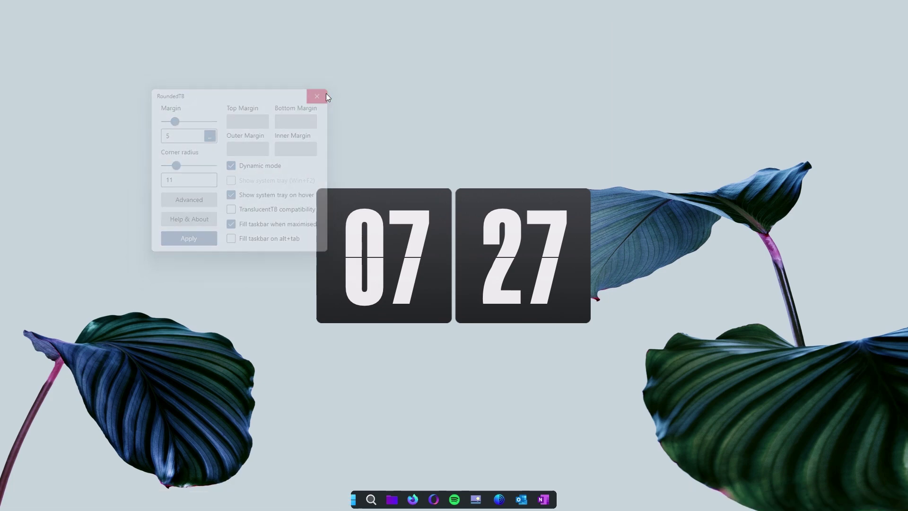